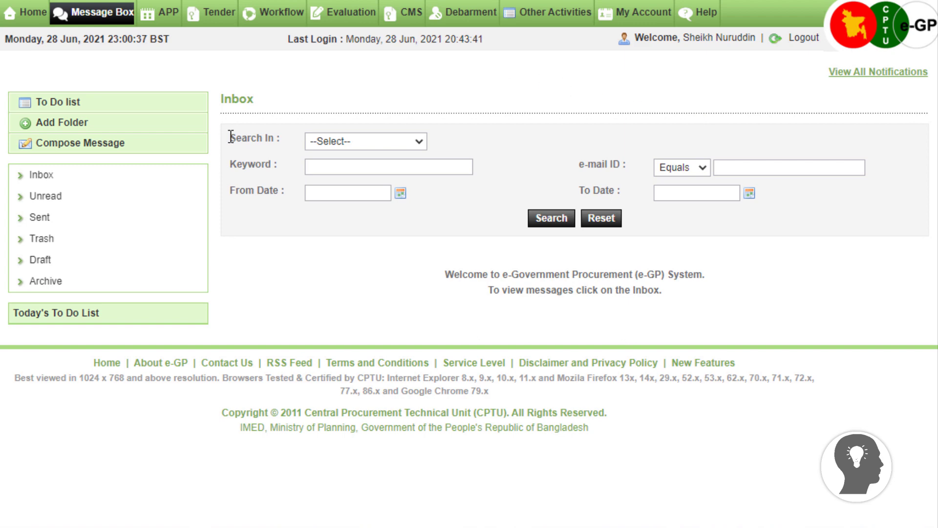
Open the dashboard of the live tender for procurement of computers with related accessories from My Tenders.
mouse_move(211, 17)
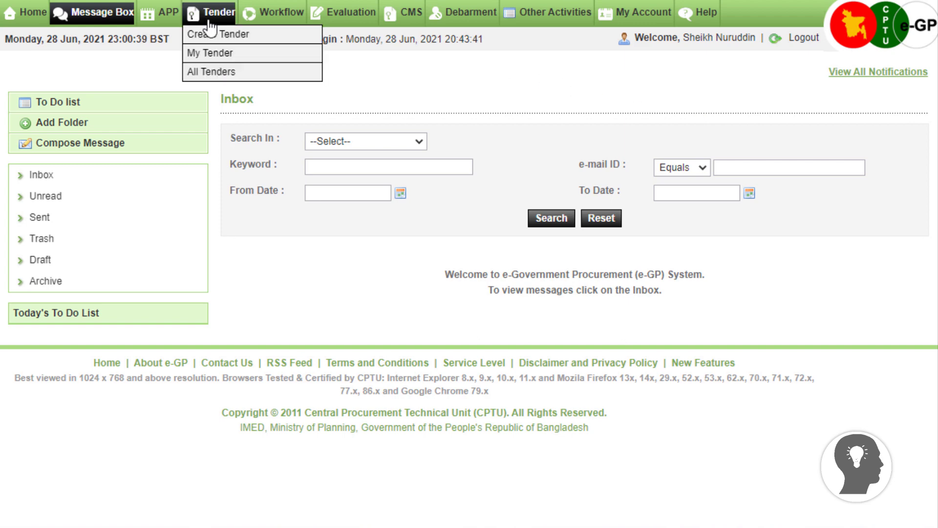
left_click(235, 54)
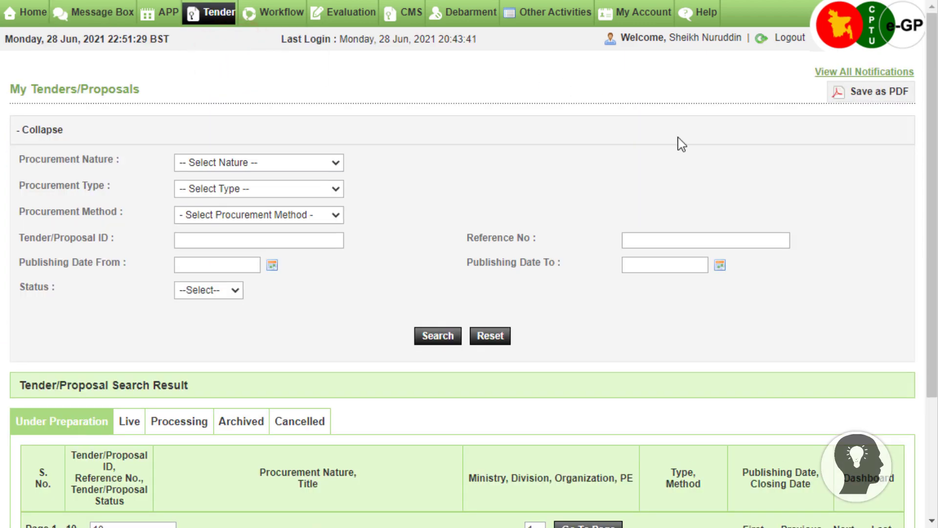
left_click_drag(927, 138, 917, 251)
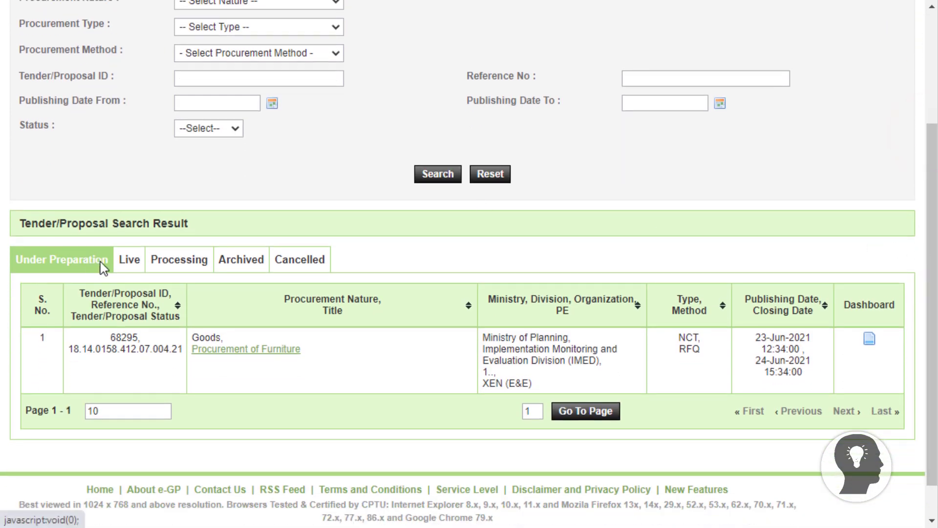
left_click(131, 264)
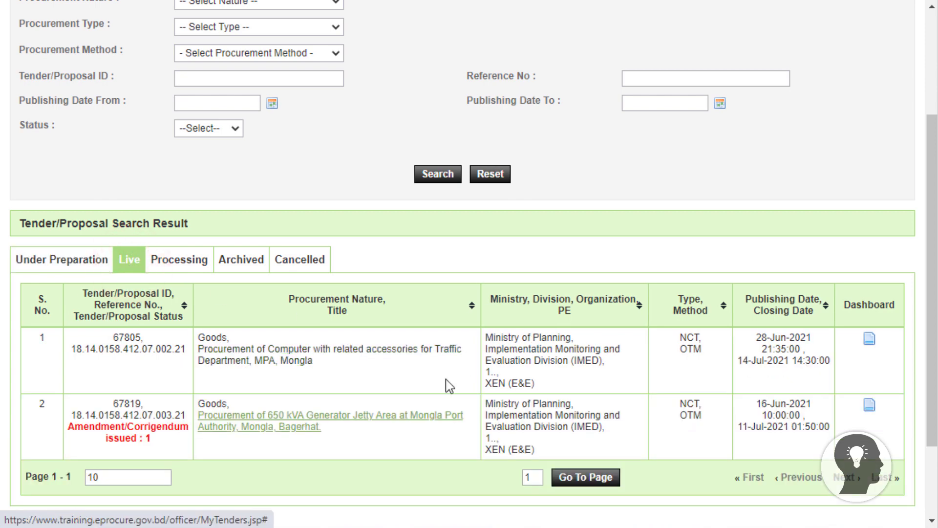
left_click(423, 373)
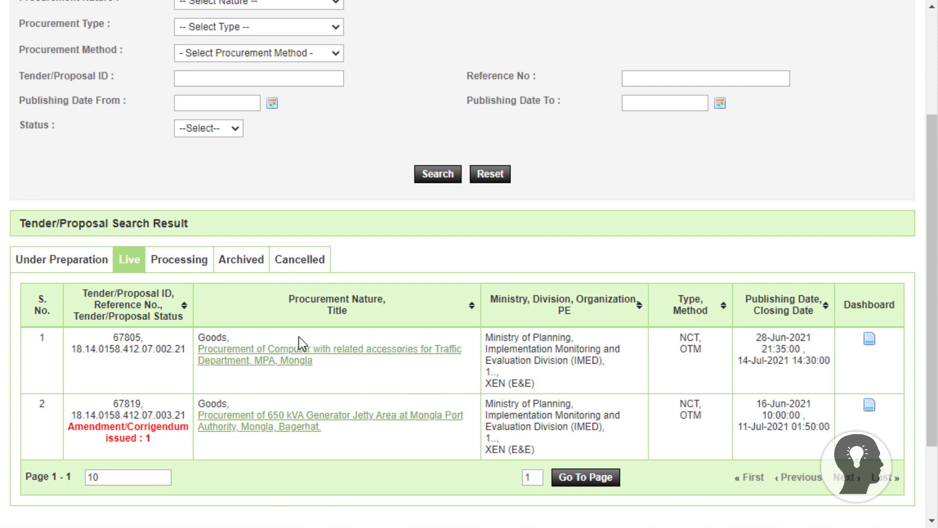
left_click(869, 338)
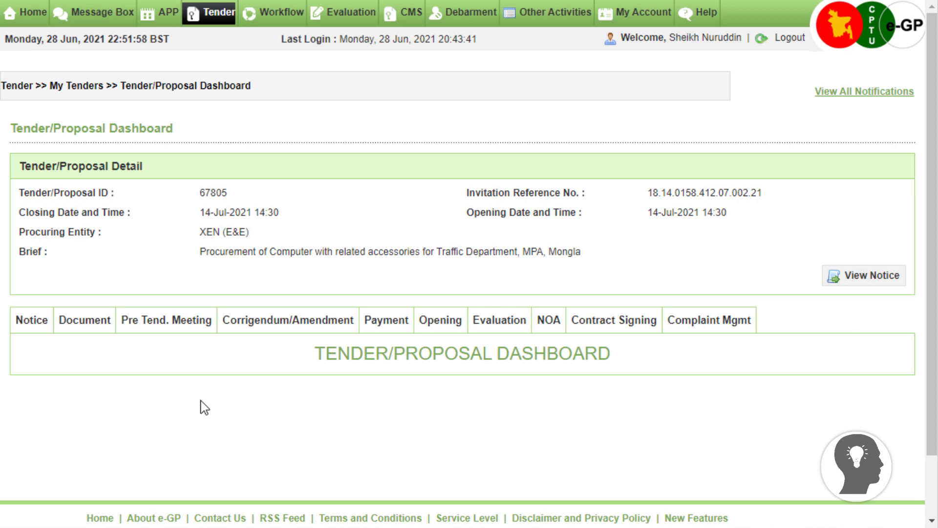
Start preparing a corrigendum/amendment for the computer procurement tender.
left_click(278, 326)
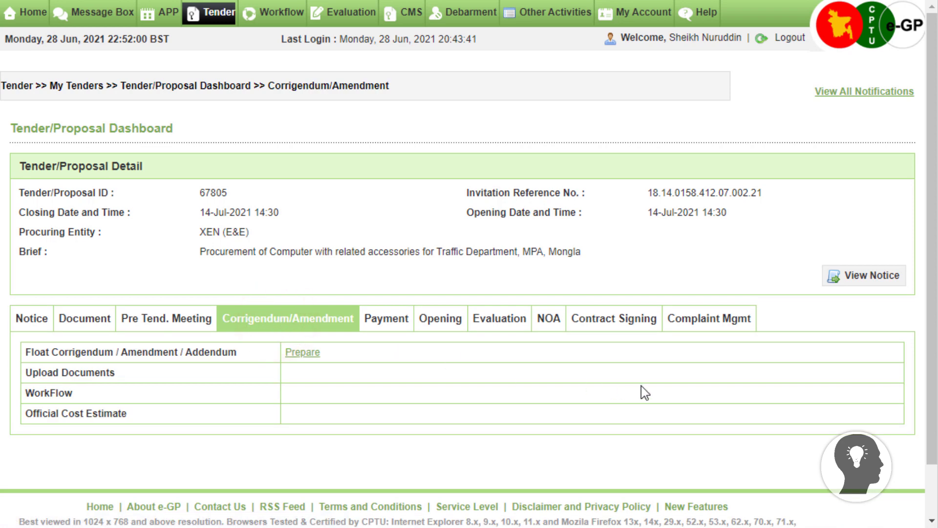
left_click(642, 386)
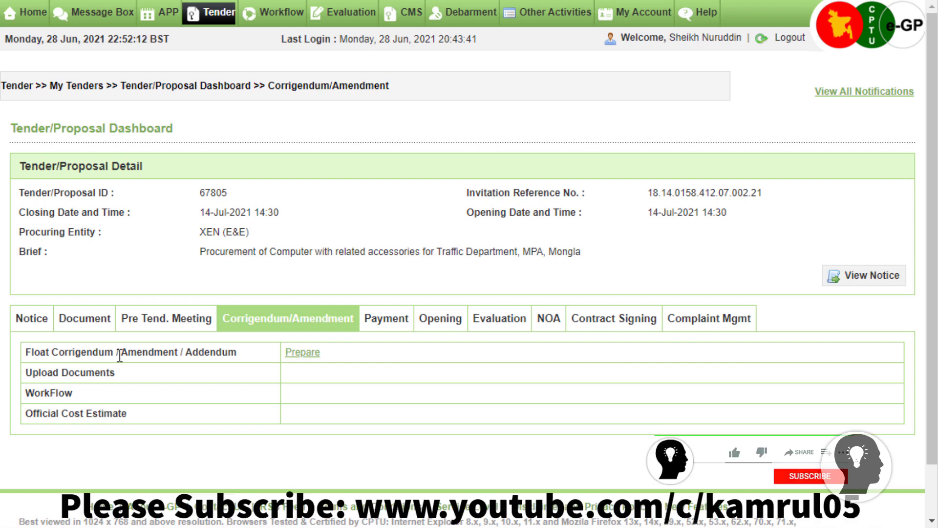
left_click(337, 380)
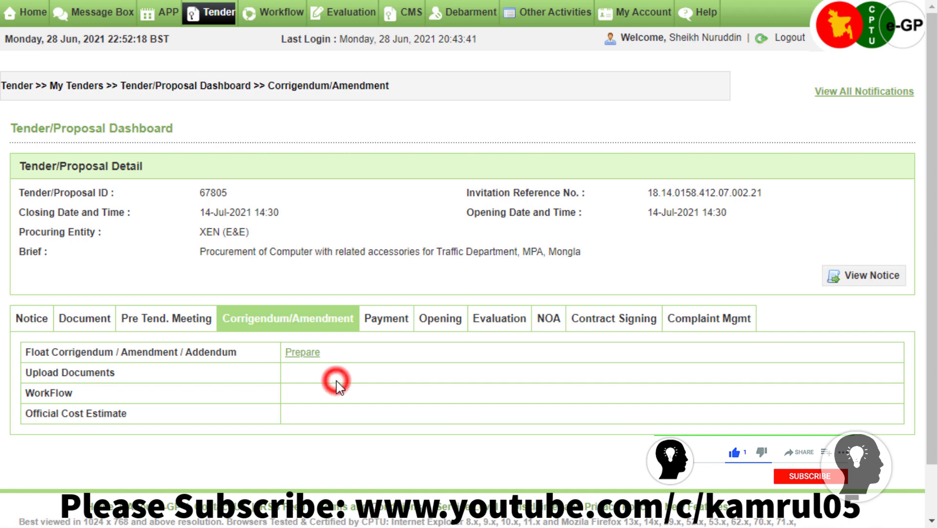
left_click(302, 352)
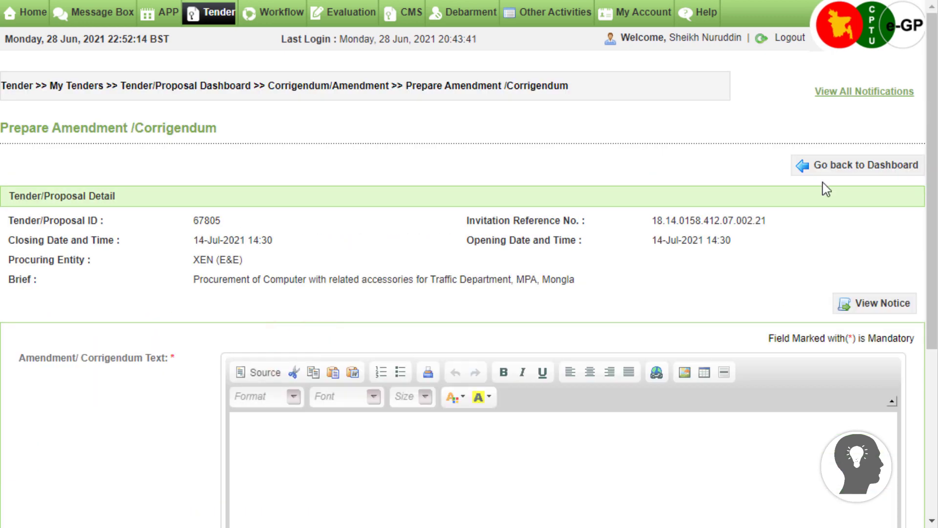
Enter "Ammendment of Qualification Criteria" as the amendment/corrigendum text and submit it.
left_click_drag(932, 156, 911, 281)
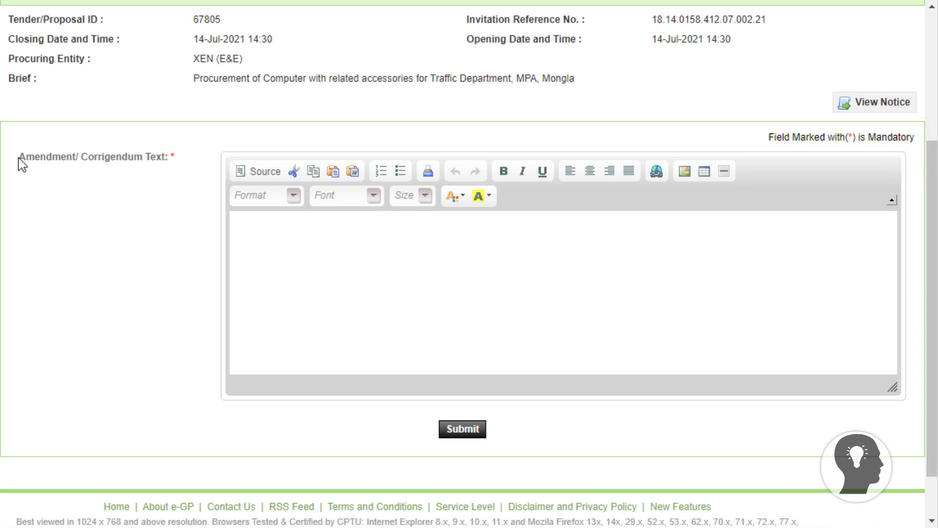
left_click_drag(19, 157, 167, 160)
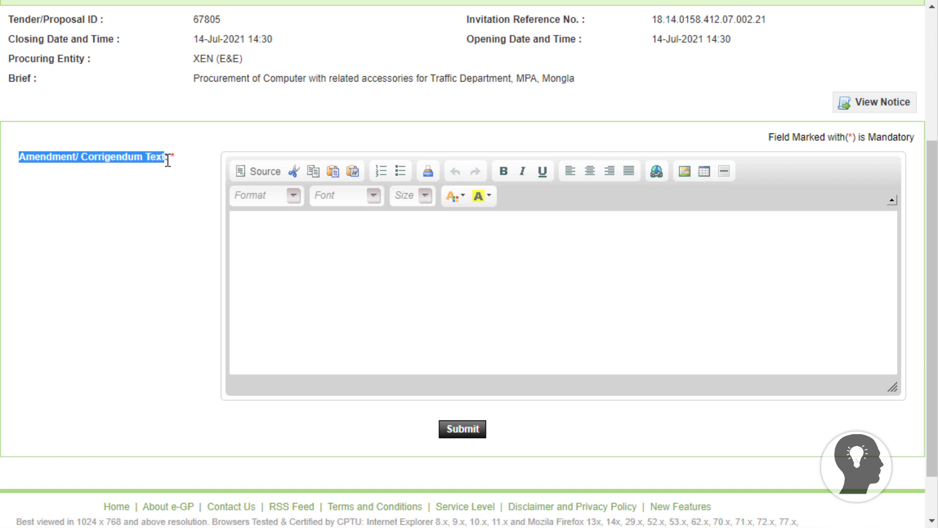
left_click(172, 184)
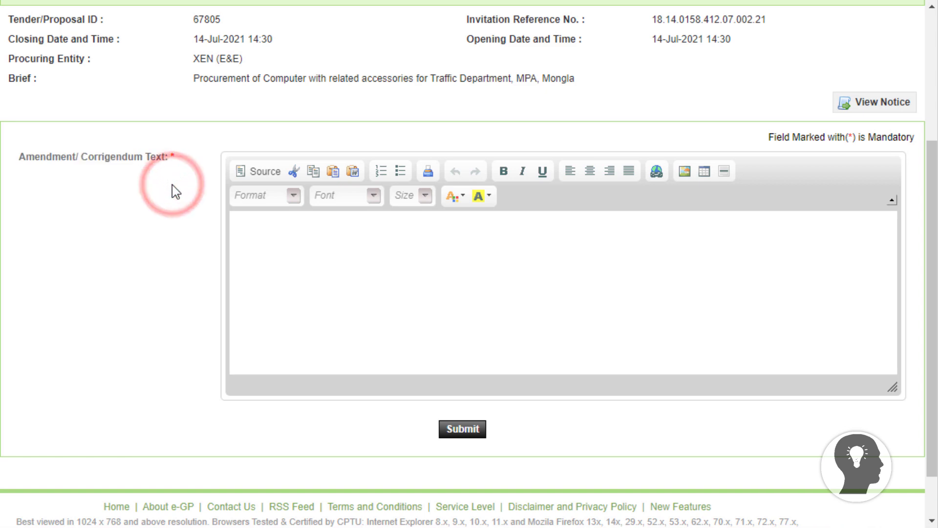
left_click(304, 232)
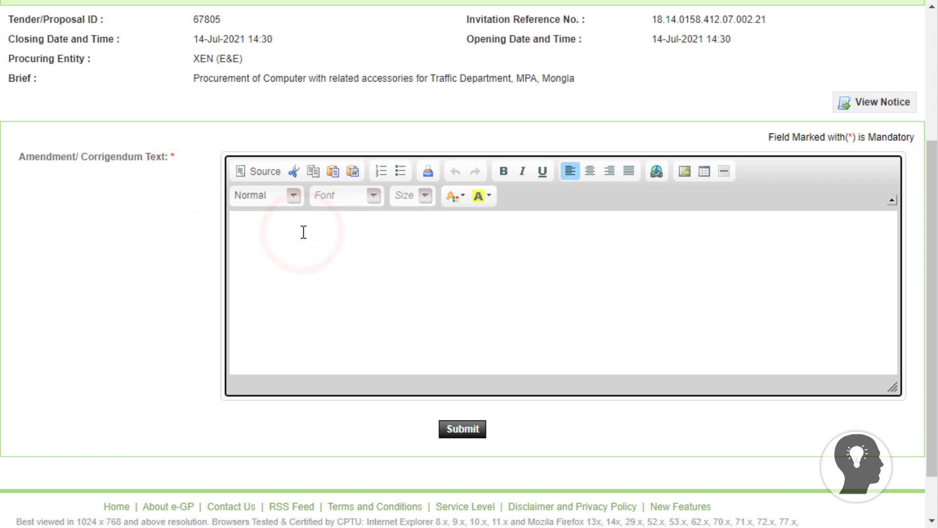
type("Ammendment of Qualification")
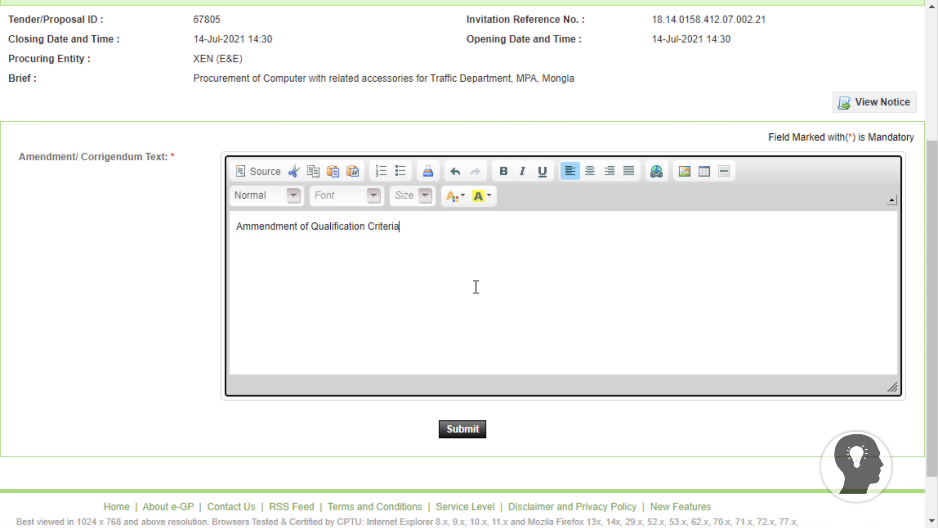
left_click(455, 428)
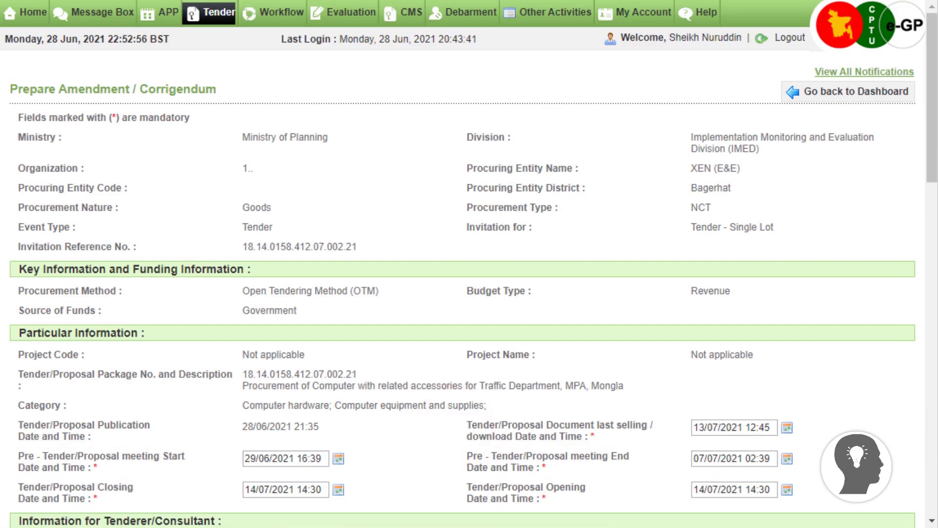
Set the tender document's last selling/download date and time to 13/07/2021 14:45.
left_click_drag(932, 95, 932, 182)
left_click(398, 201)
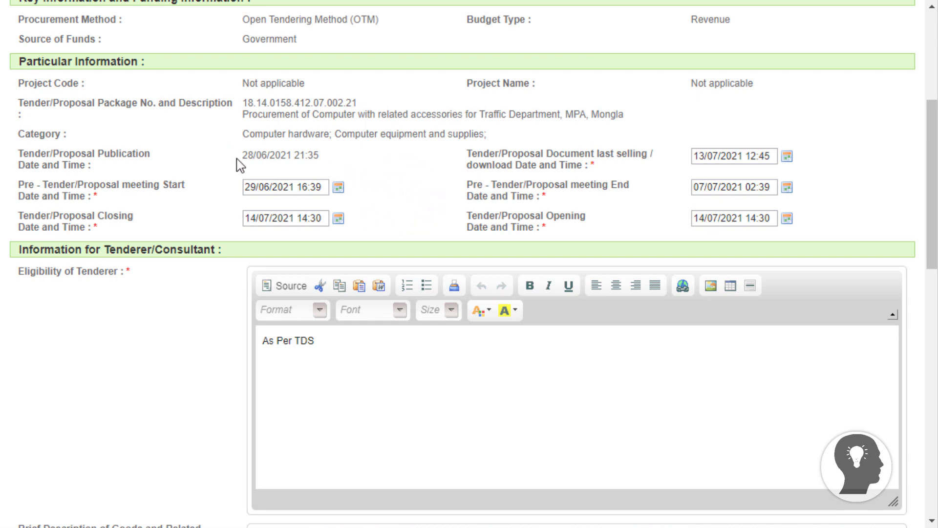
left_click_drag(241, 155, 332, 157)
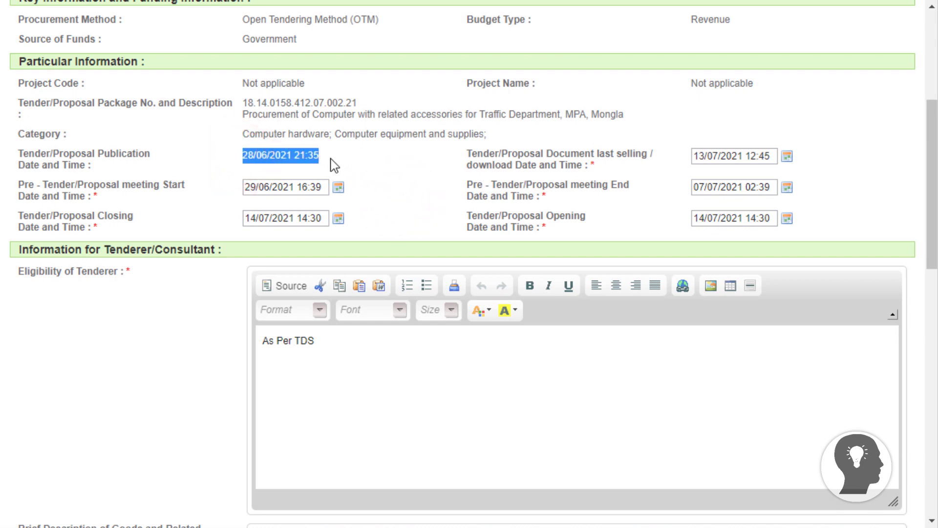
left_click(333, 161)
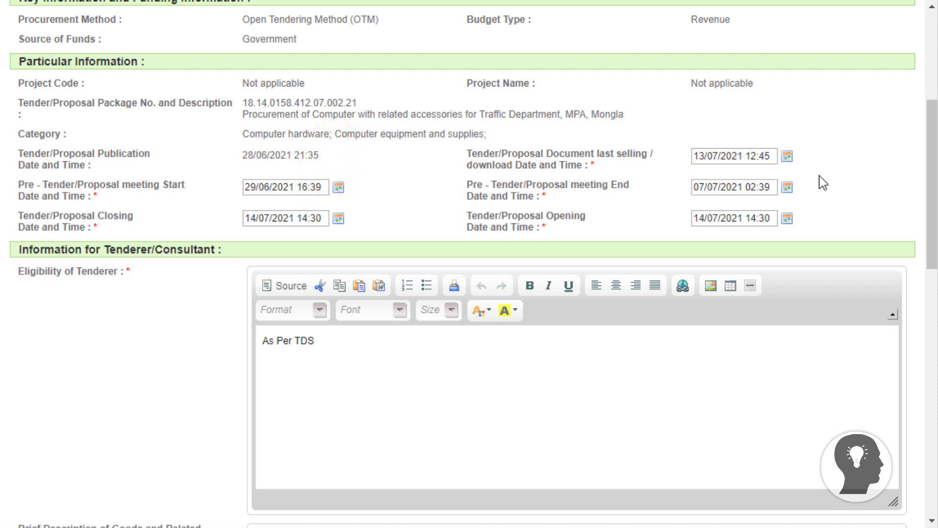
left_click(786, 157)
left_click(786, 157)
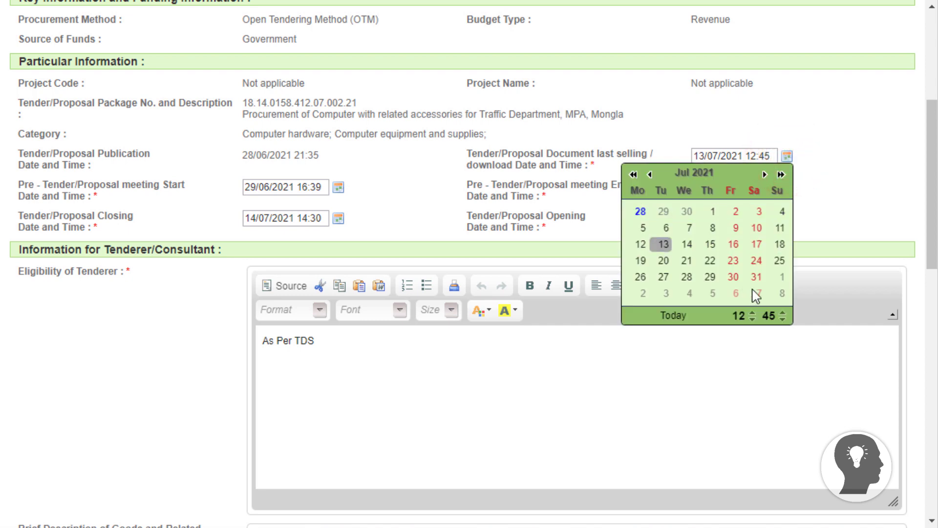
left_click(753, 313)
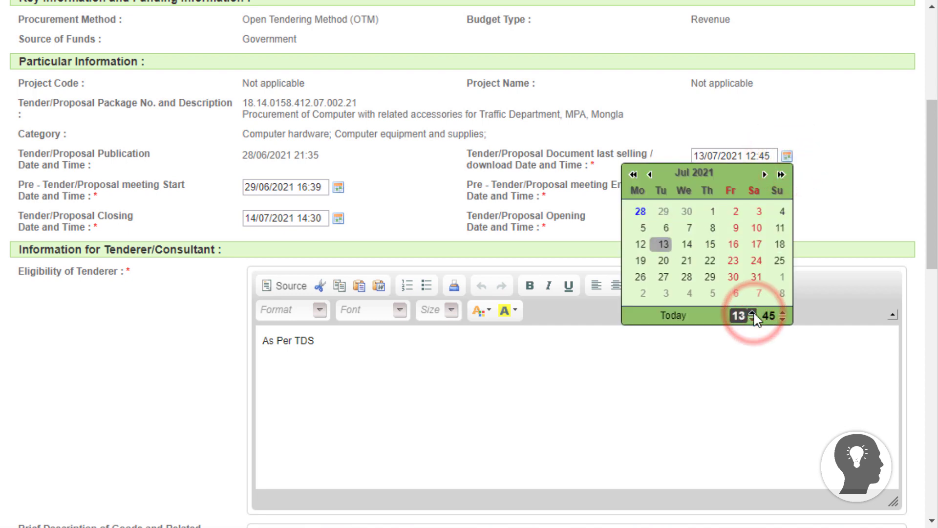
left_click(753, 313)
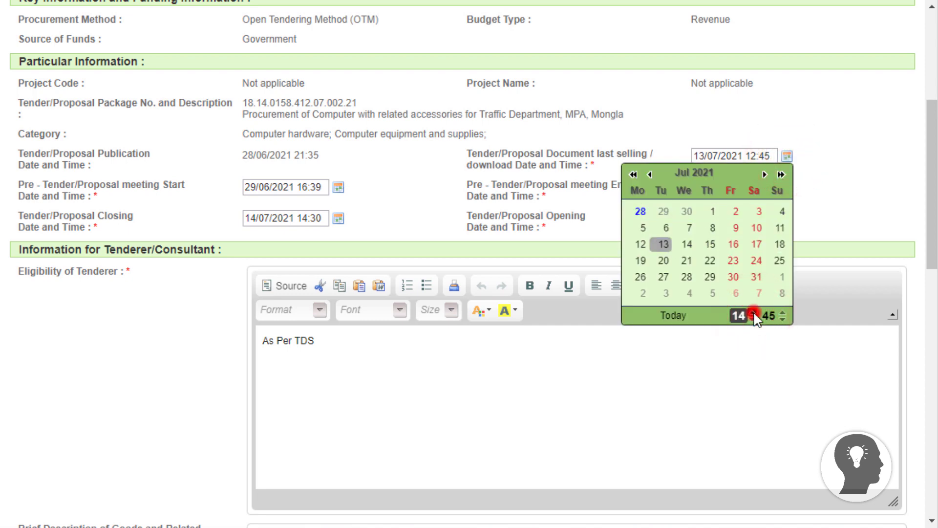
left_click(665, 244)
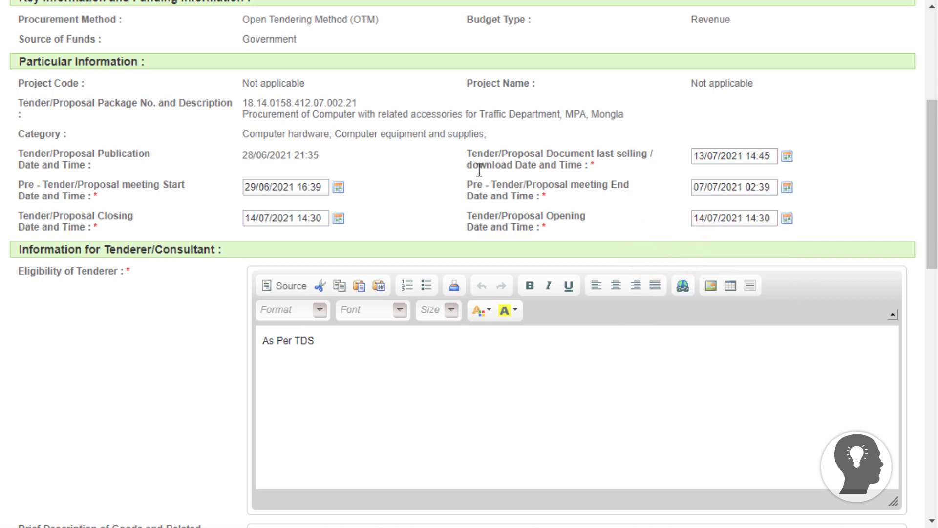
Change the Eligibility of Tenderer text to "As Per Tender Data Sheet.".
left_click_drag(931, 134, 931, 203)
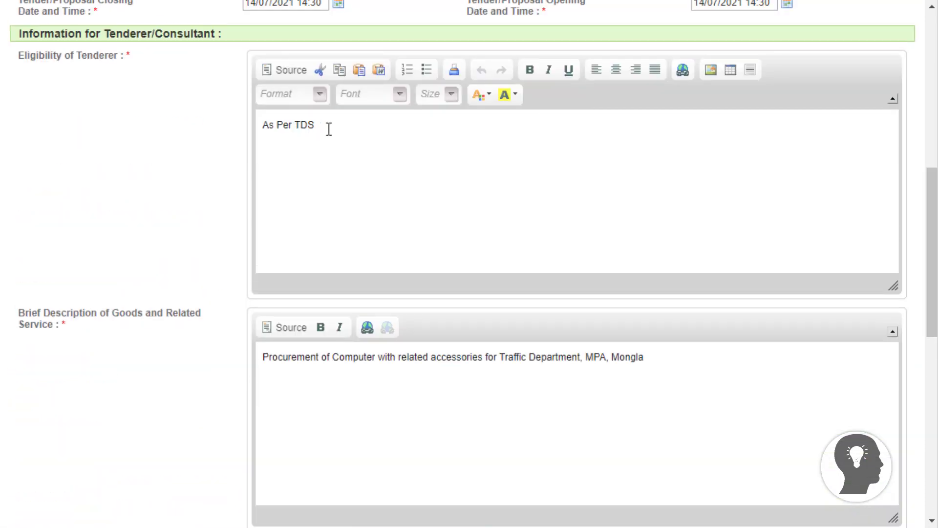
left_click(329, 128)
key("BackSpace")
key("BackSpace")
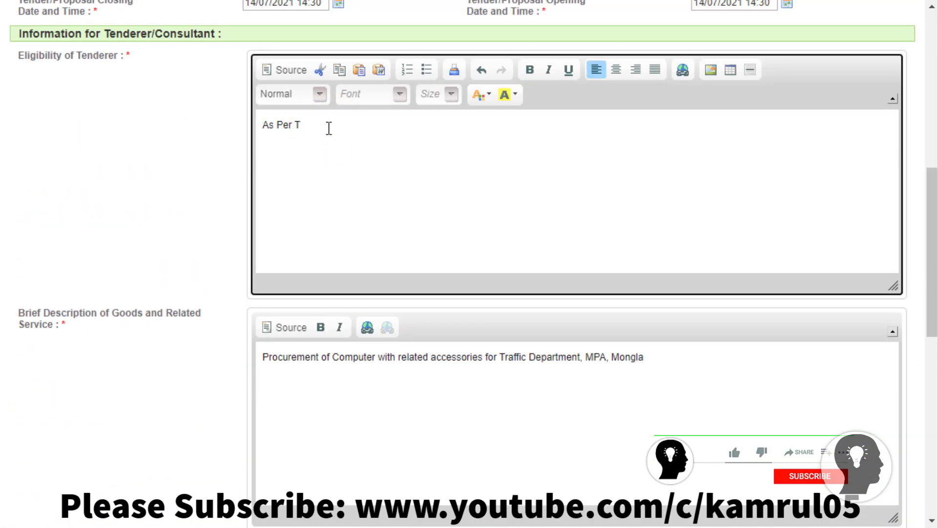
type("ender Data ")
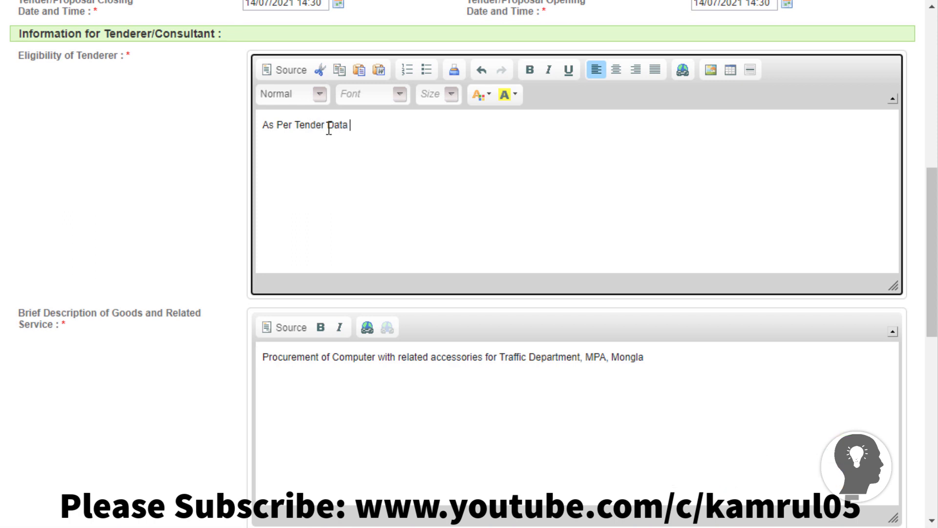
type("Sheet.")
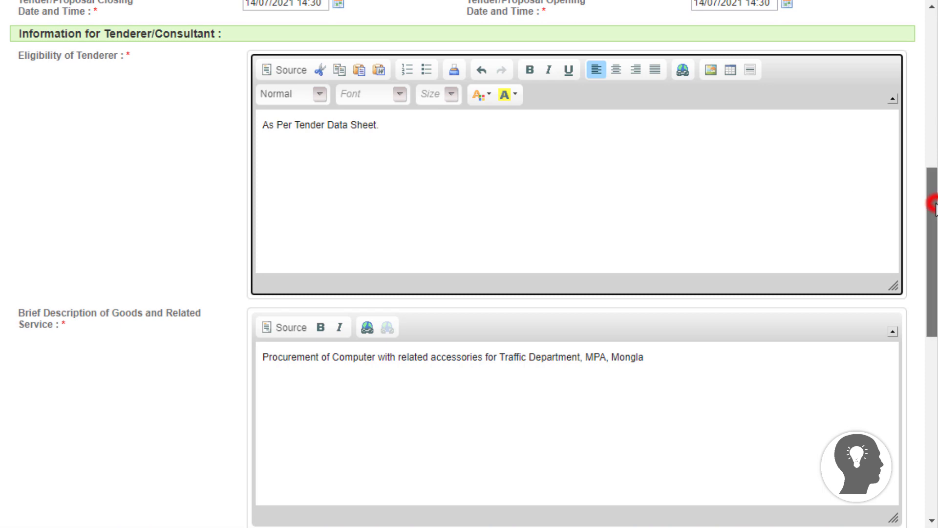
Try to submit the amendment form and dismiss the amendment alert.
left_click_drag(933, 204, 932, 368)
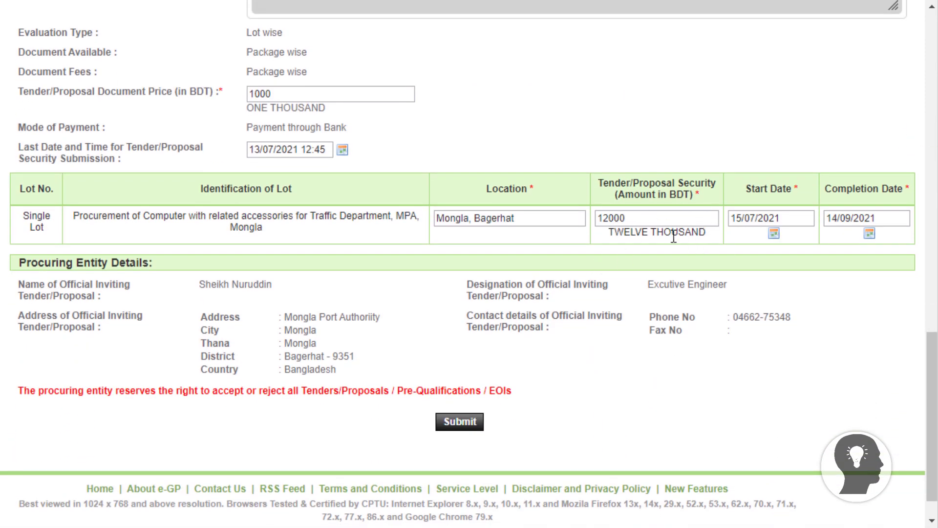
left_click(645, 223)
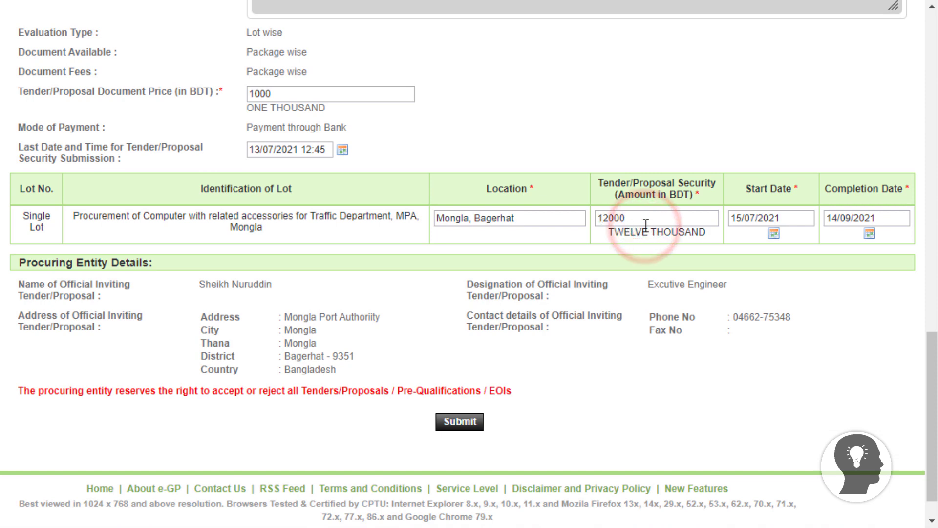
left_click(700, 391)
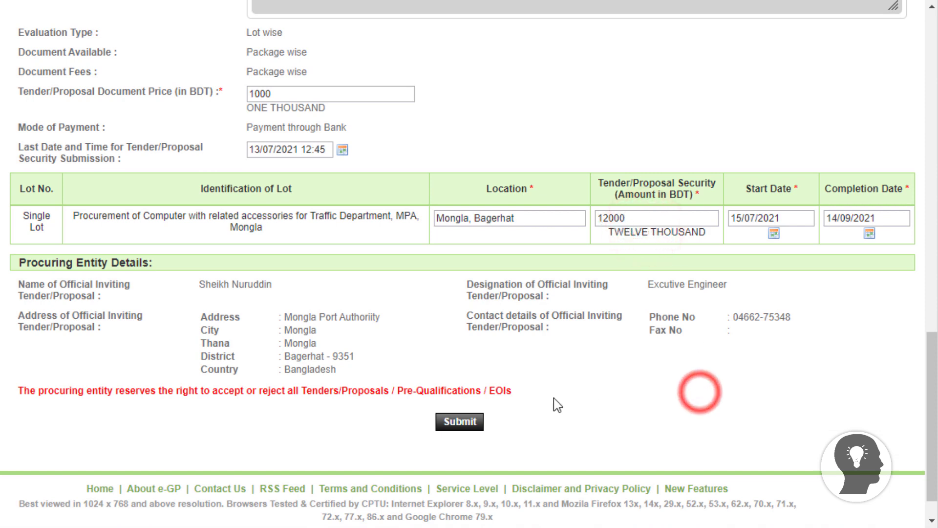
left_click(453, 424)
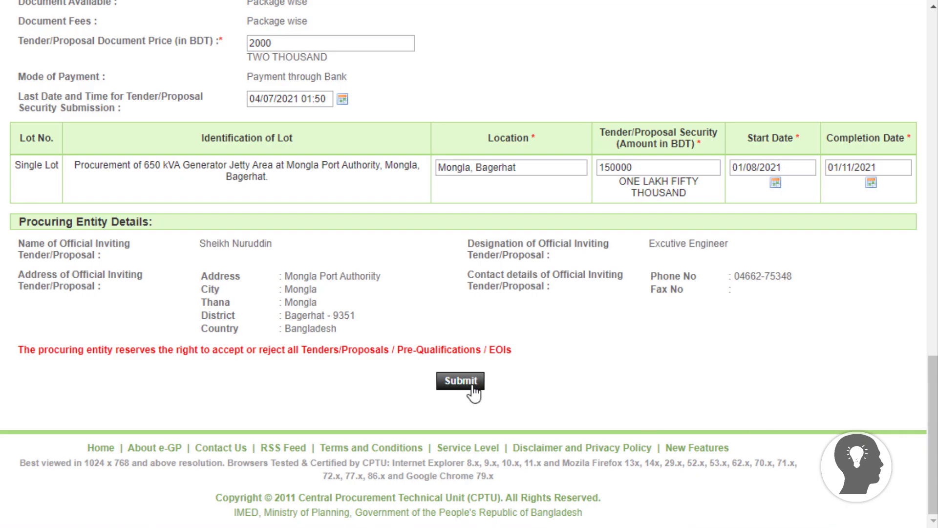
left_click(469, 385)
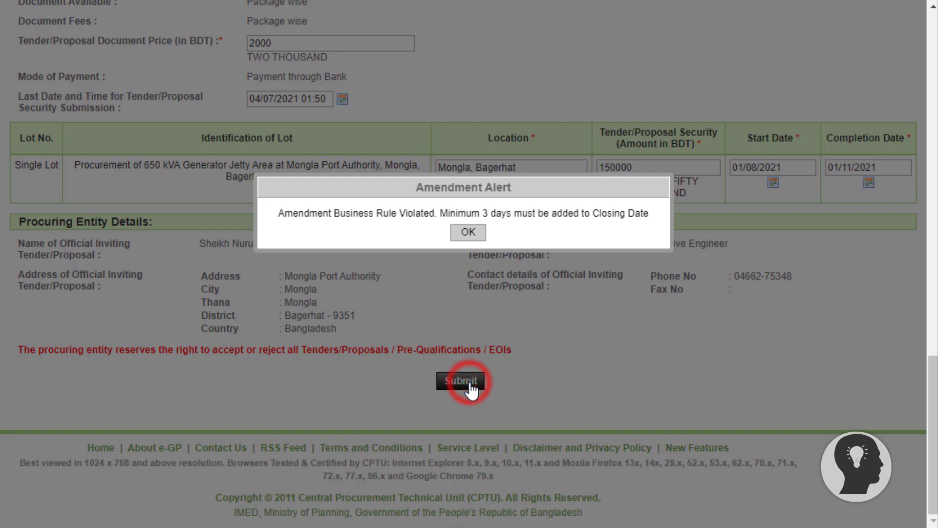
left_click(467, 233)
Set the tender/proposal closing date and time to 11/07/2021 01:50.
left_click(932, 352)
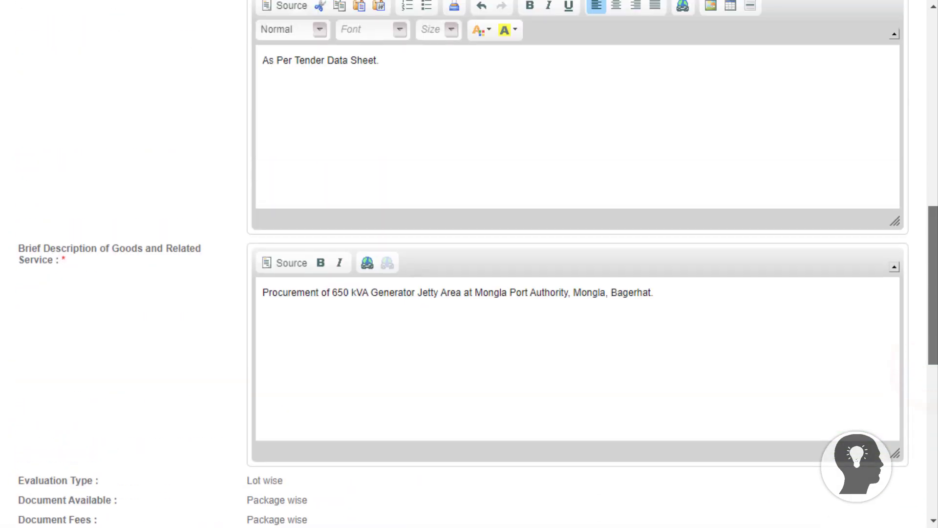
left_click_drag(933, 214, 933, 127)
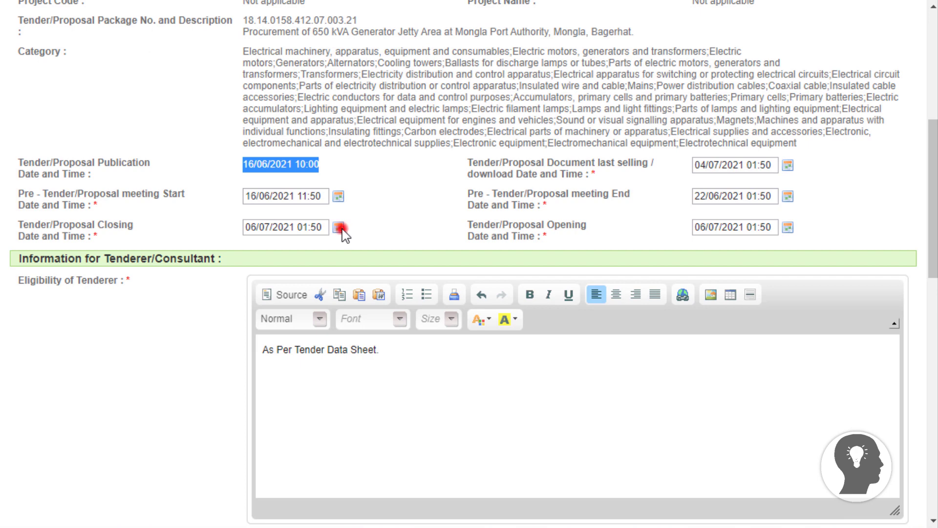
left_click(340, 227)
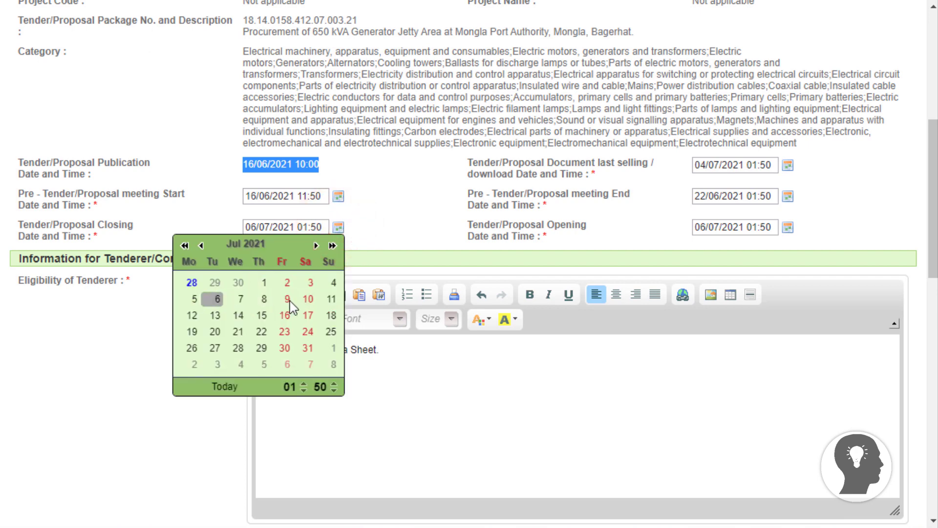
left_click(331, 299)
left_click(404, 222)
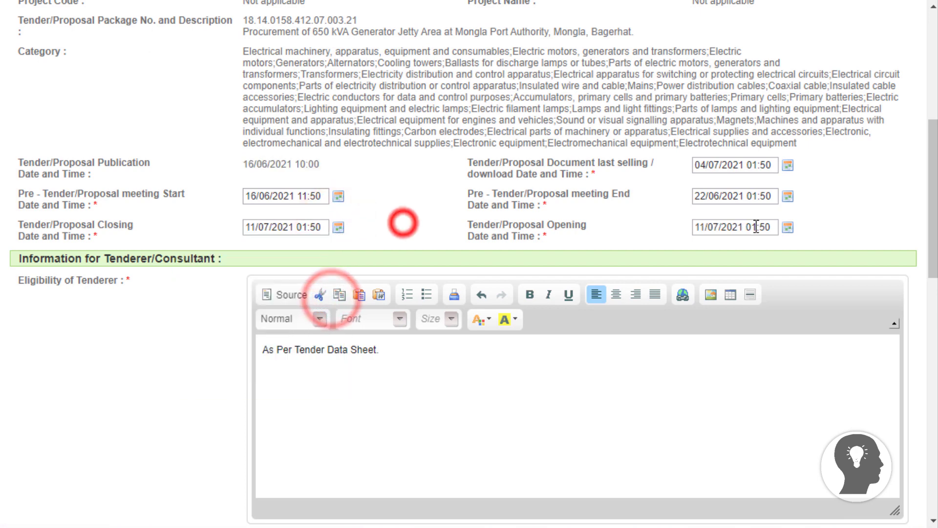
Set the tender document's last selling/download date and time to 08/07/2021 01:50 and submit the amendment form.
left_click(787, 165)
left_click(712, 237)
left_click(843, 203)
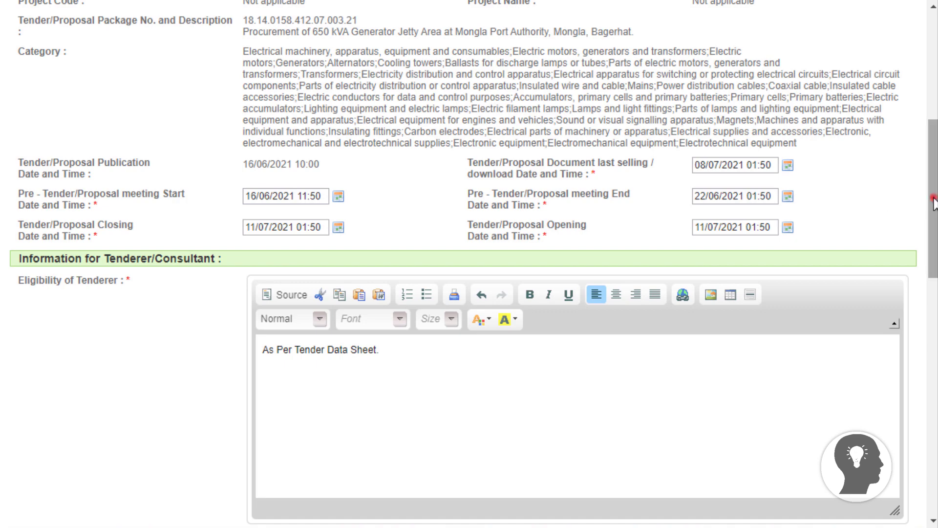
left_click_drag(933, 205, 931, 439)
left_click(446, 382)
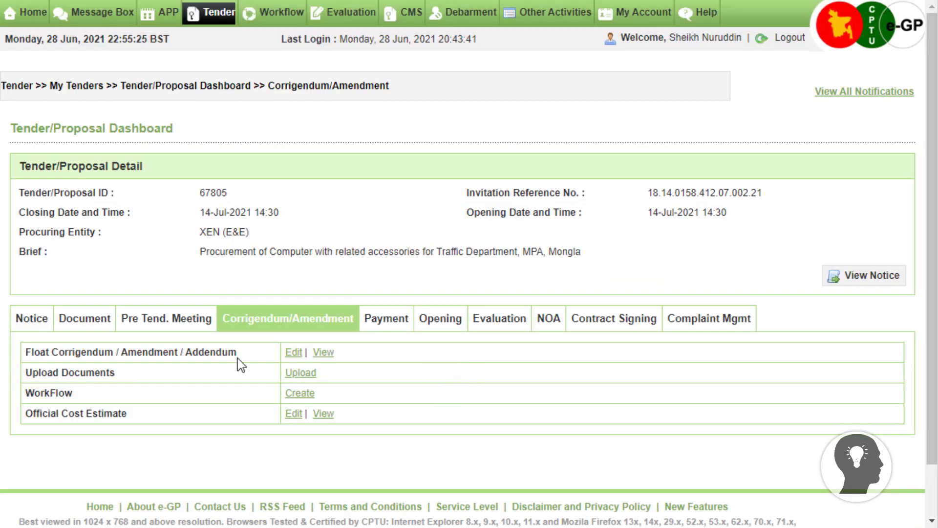
Open the Qualification Criteria subsection of the tender document's Tender Data Sheet (TDS) for editing.
left_click(93, 320)
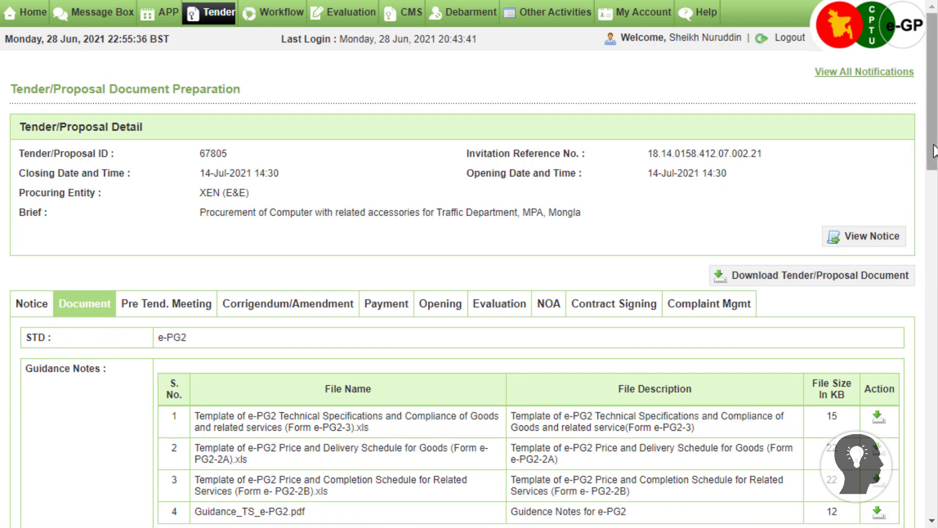
left_click_drag(931, 154, 929, 286)
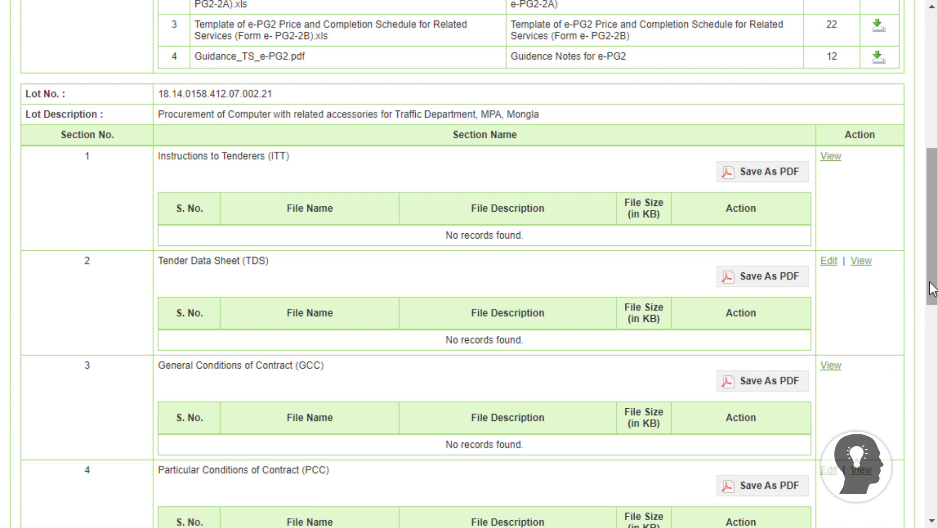
left_click_drag(932, 293, 935, 329)
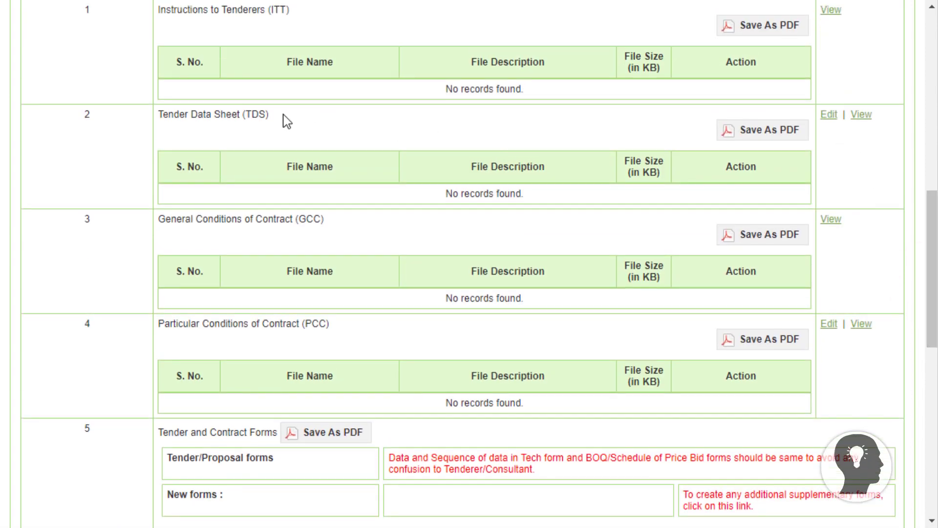
left_click_drag(282, 117, 158, 112)
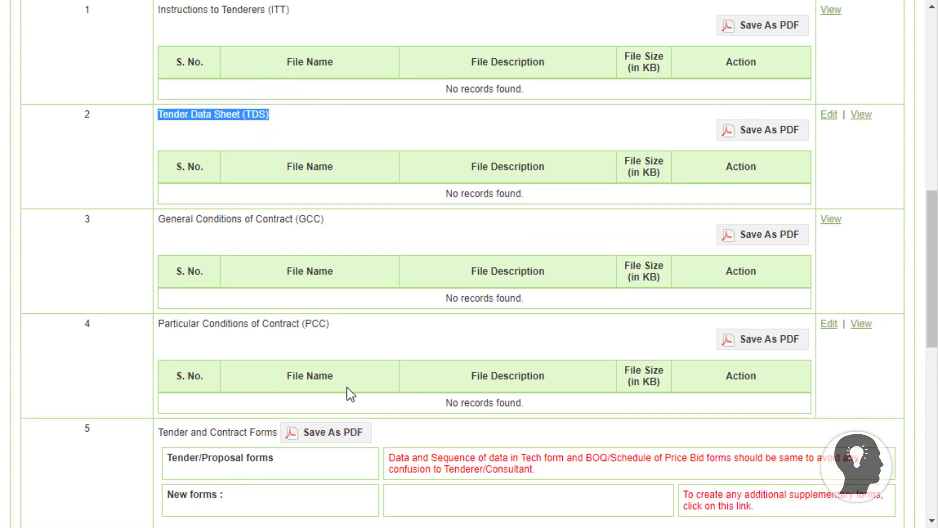
left_click_drag(353, 327, 157, 325)
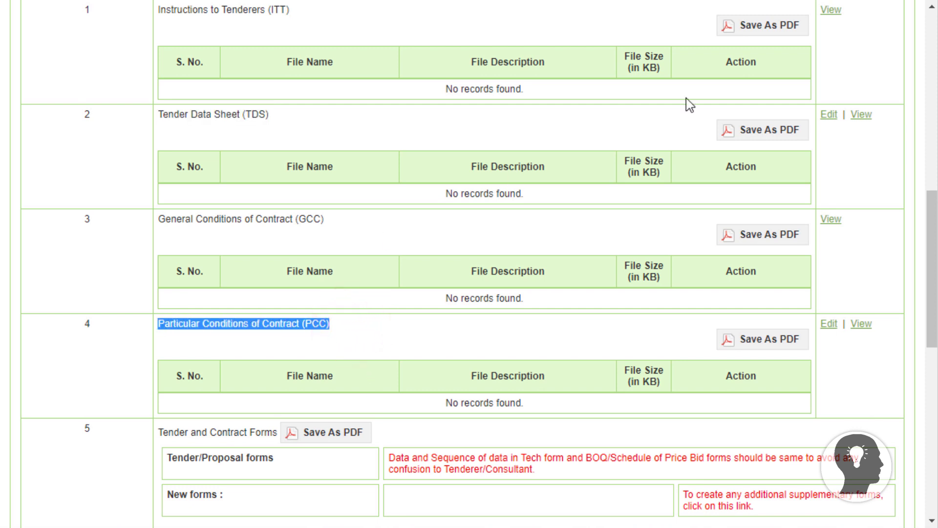
left_click(848, 159)
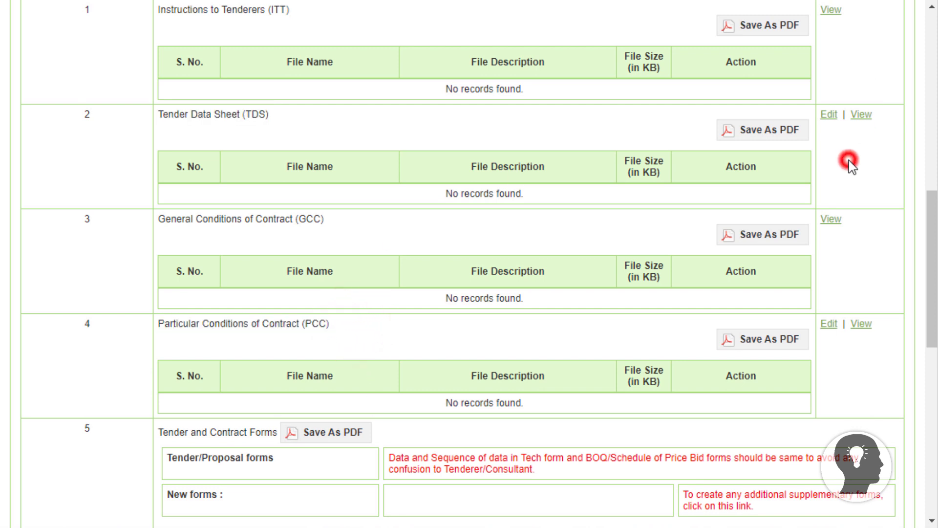
left_click(830, 117)
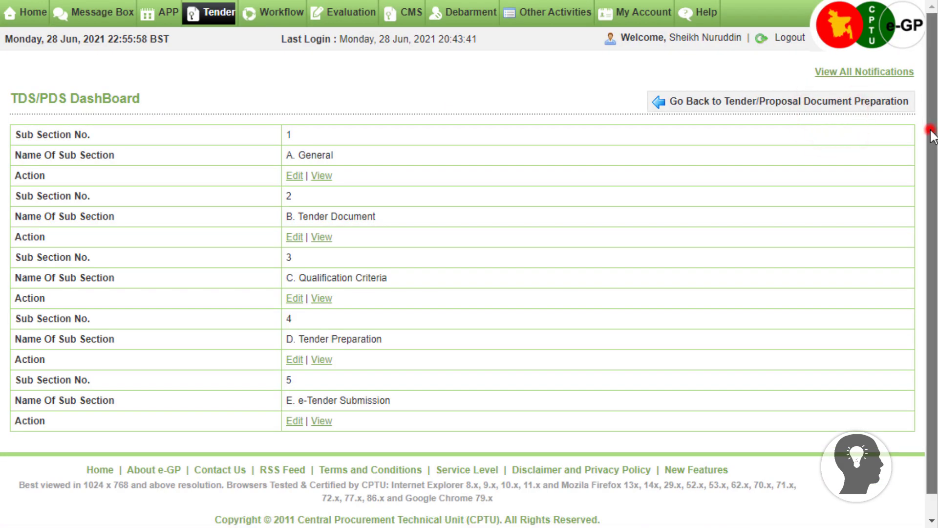
left_click_drag(931, 130, 931, 159)
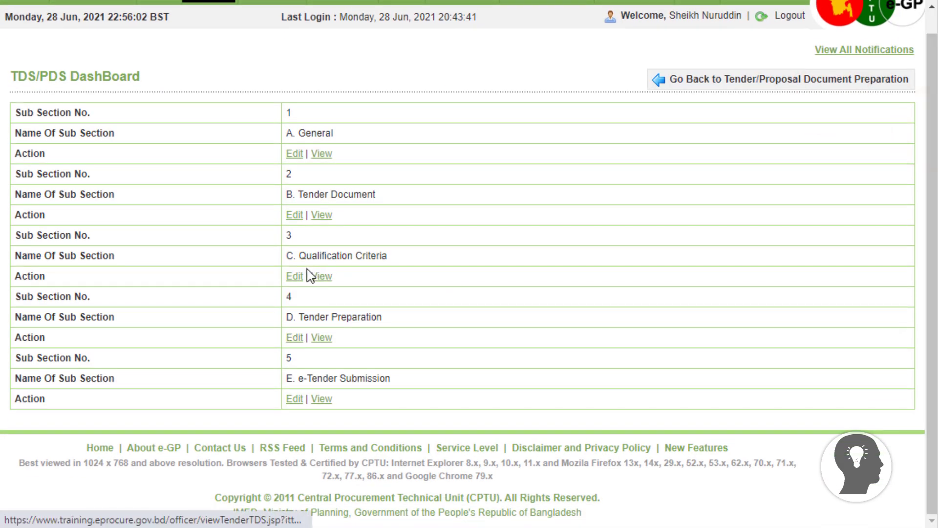
left_click(292, 277)
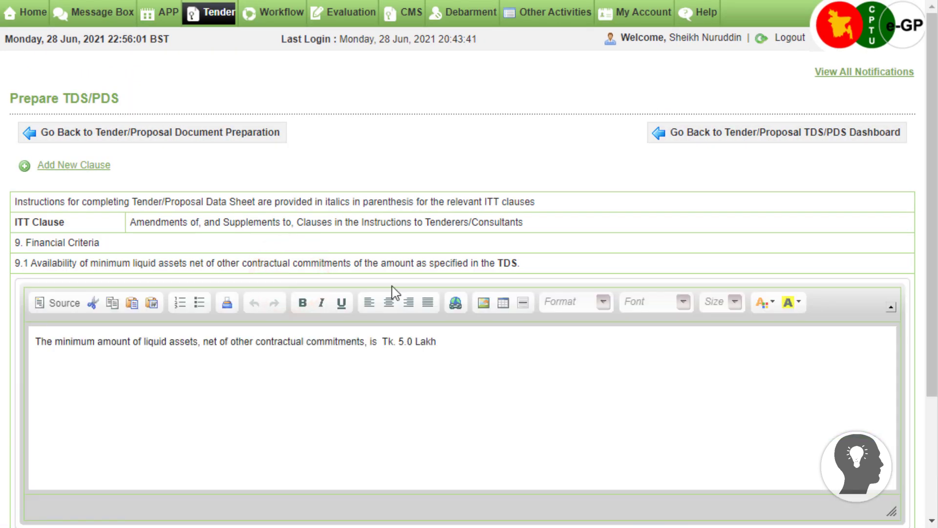
Set the minimum liquid assets in clause 9.1 to Tk. 6.0 Lakh, update the TDS/PDS details and acknowledge the message.
left_click(406, 341)
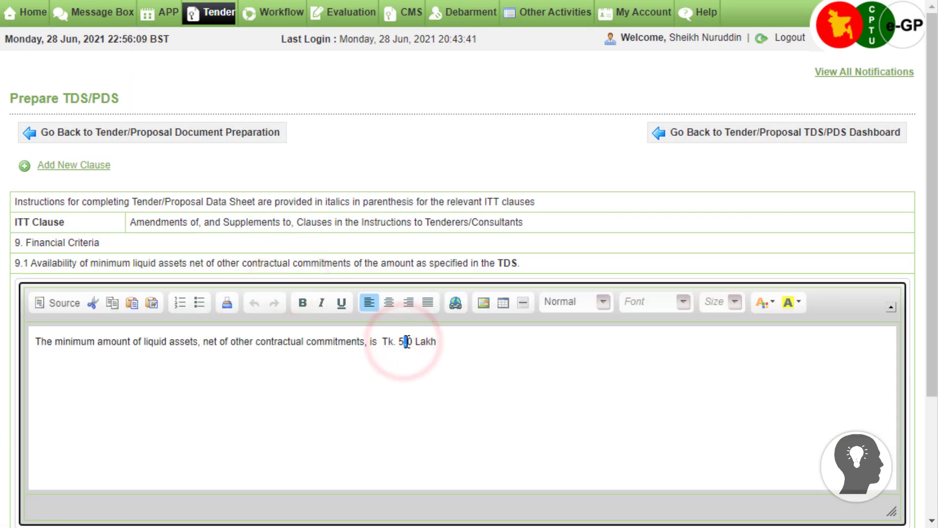
key("BackSpace")
type("6")
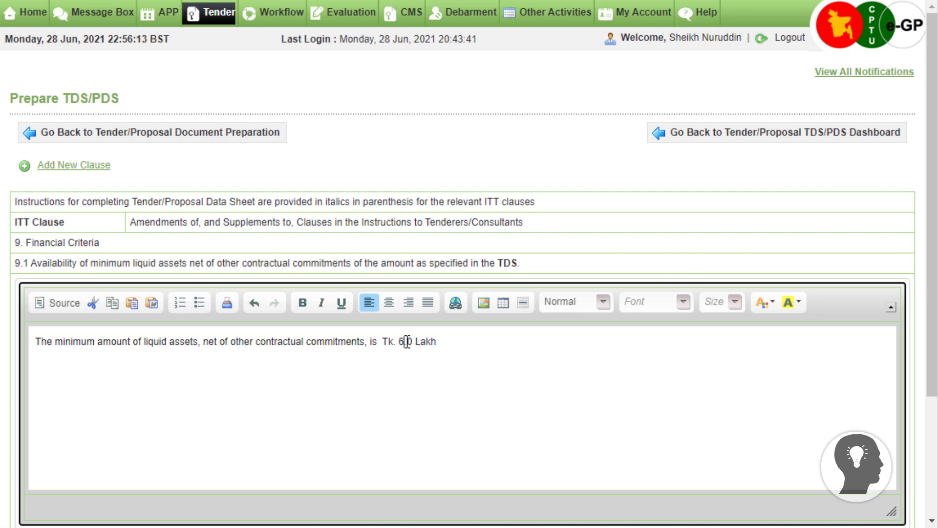
left_click_drag(932, 215, 935, 245)
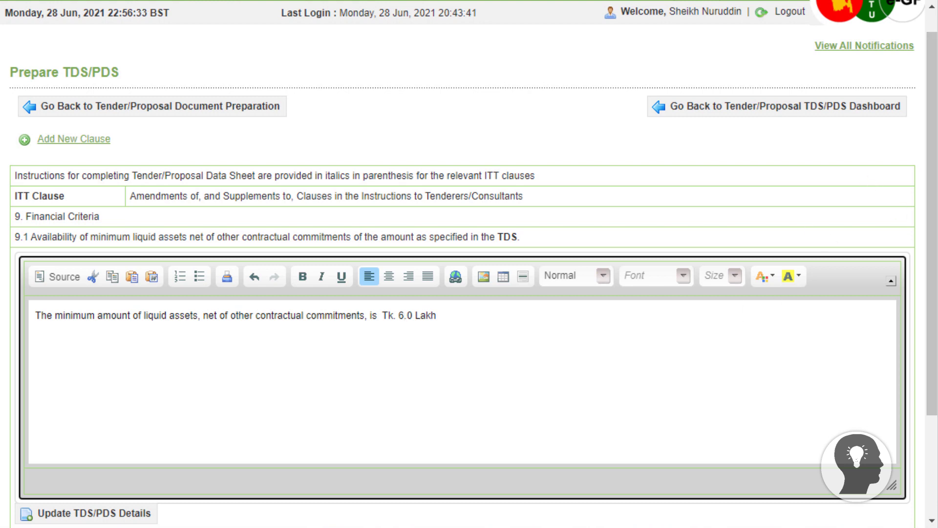
left_click_drag(934, 152, 934, 238)
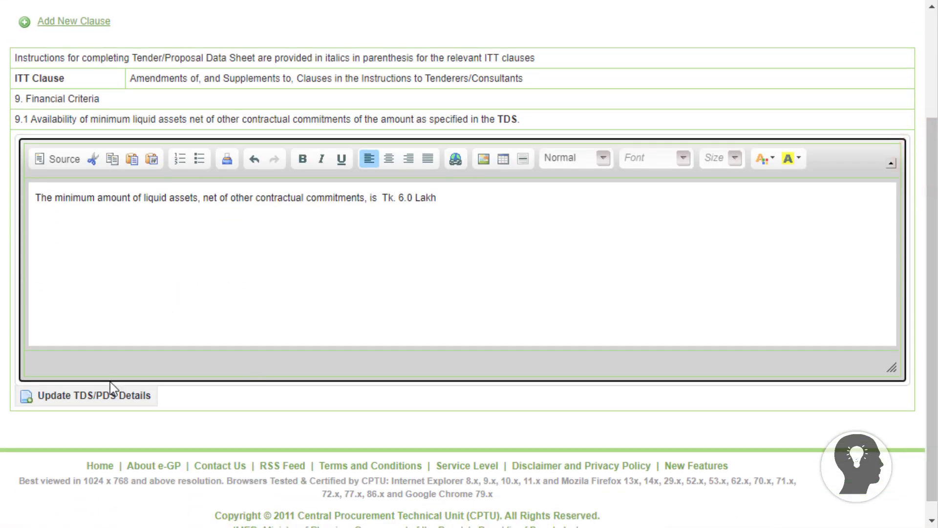
left_click(94, 396)
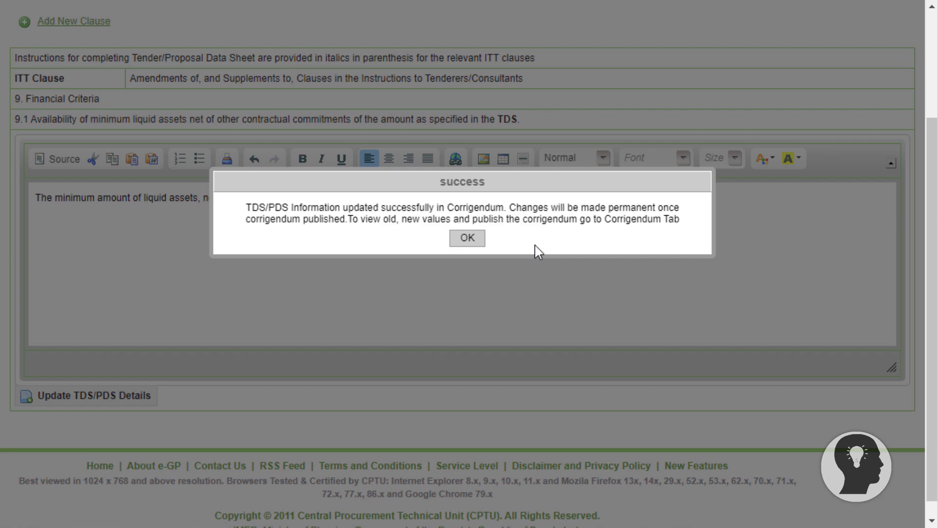
left_click(470, 238)
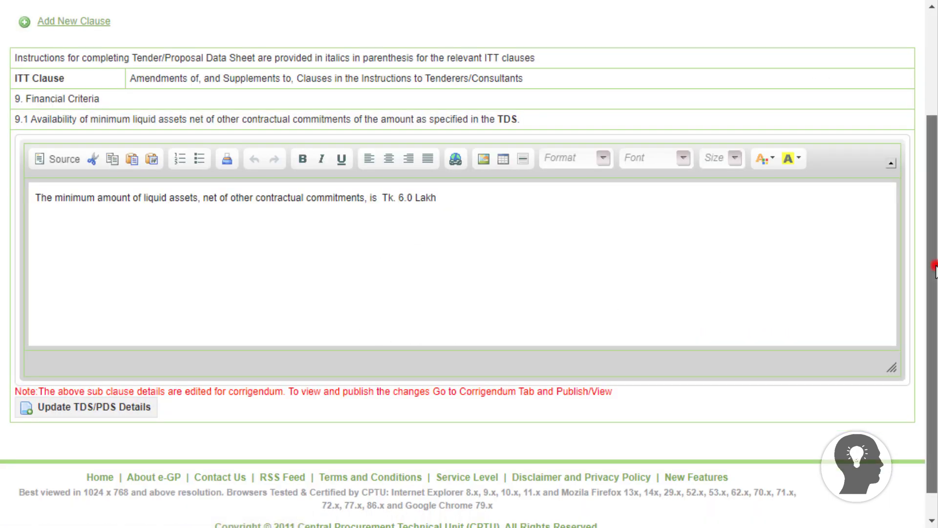
Return to the tender document preparation page and copy the Price and Delivery Schedule for Goods form (e-PG2-2A).
scroll(928, 262, "up", 3)
left_click(840, 142)
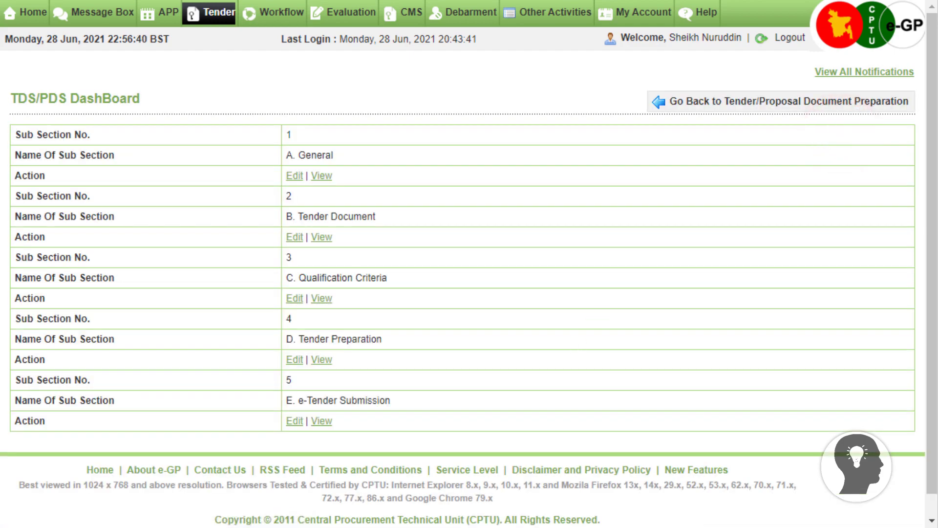
left_click(839, 105)
scroll(927, 95, "down", 15)
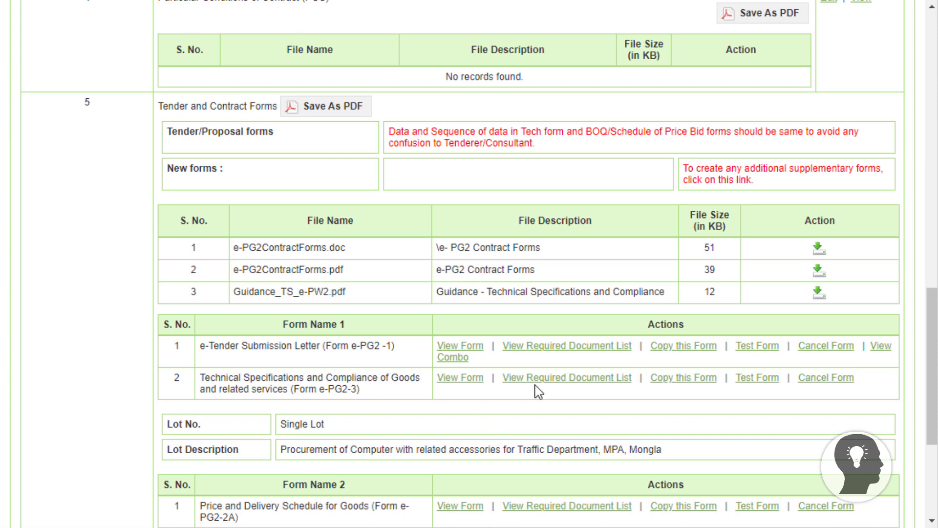
scroll(446, 483, "down", 2)
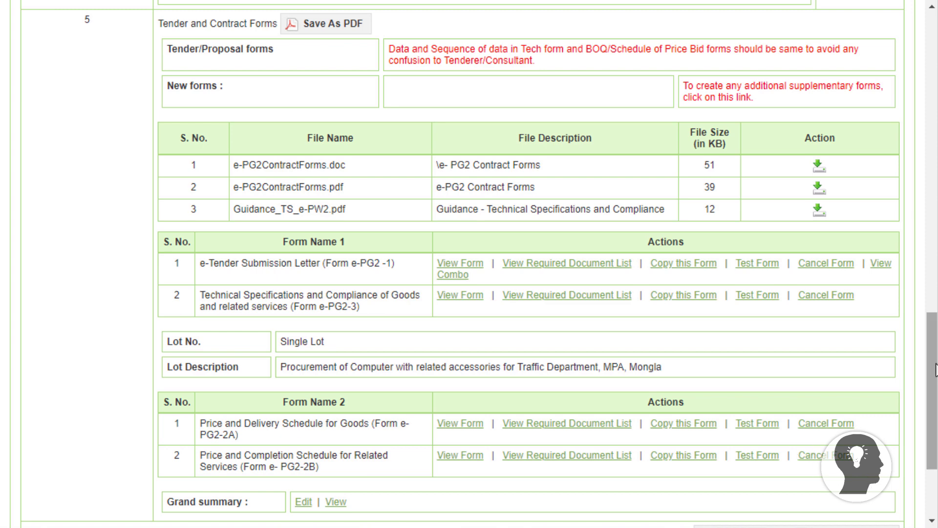
left_click_drag(929, 360, 928, 358)
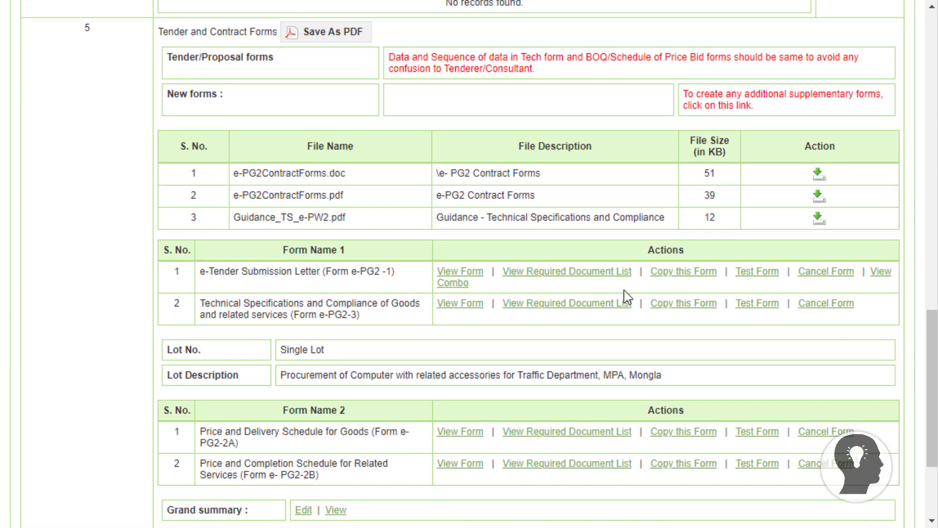
scroll(928, 331, "down", 2)
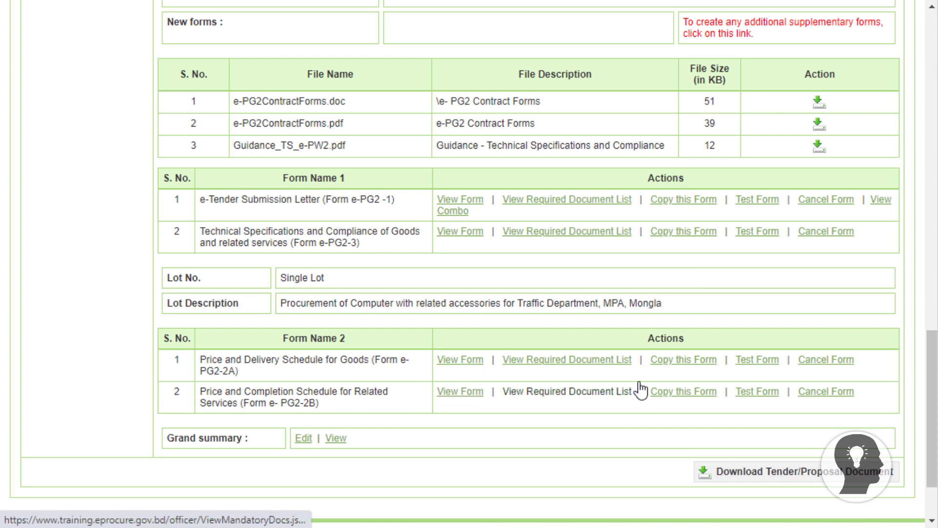
left_click(663, 362)
left_click(445, 232)
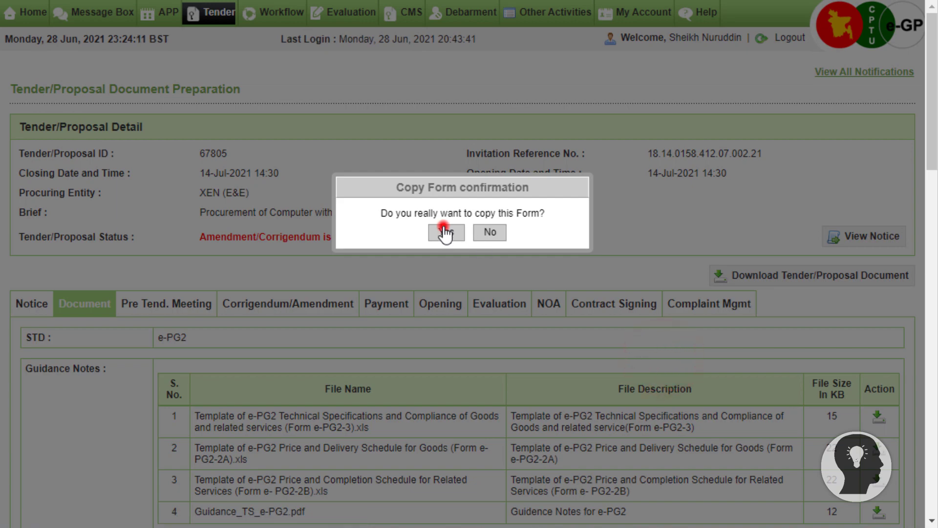
Compare the copied Price and Delivery Schedule for Goods entry with the original in the forms list.
scroll(924, 127, "down", 20)
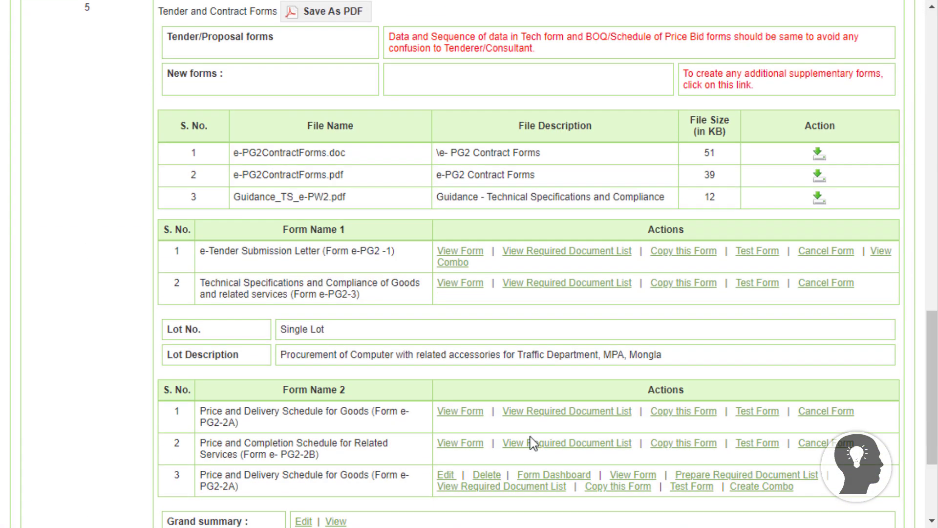
left_click_drag(237, 487, 200, 482)
left_click(238, 485)
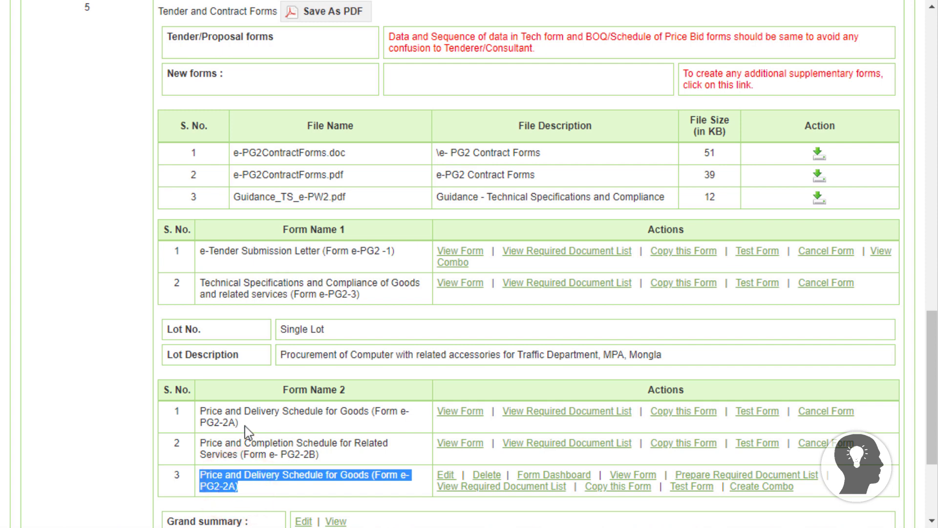
left_click_drag(245, 425, 199, 415)
left_click(275, 413)
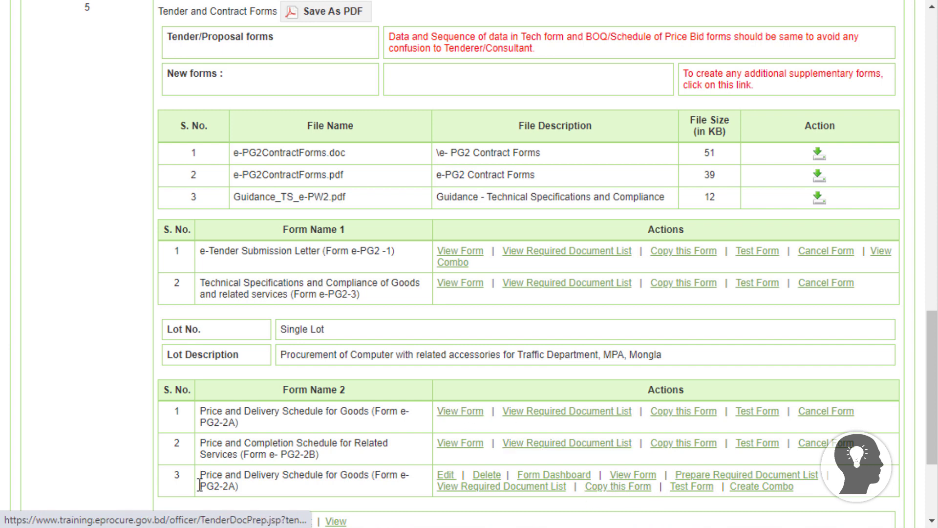
triple_click(248, 488)
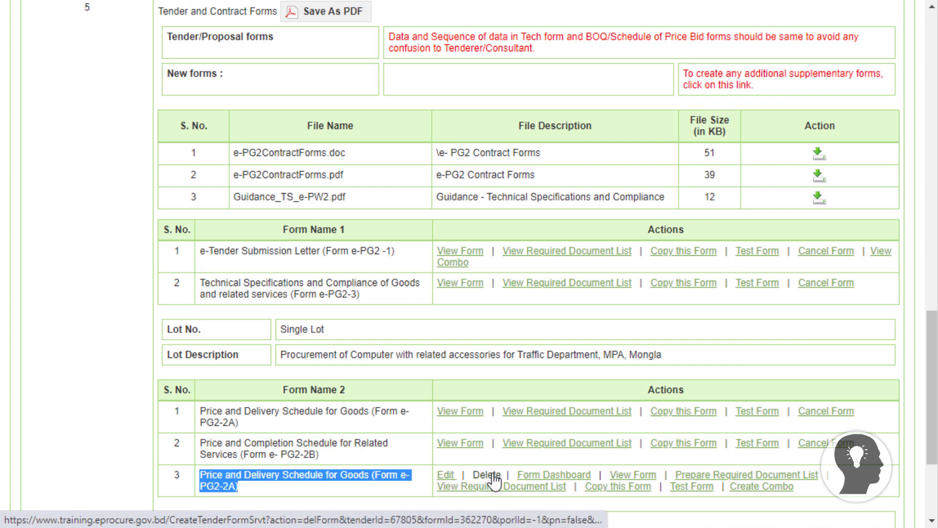
Submit the copied Price and Delivery Schedule form's edit page without changes and open its table for filling.
left_click(446, 476)
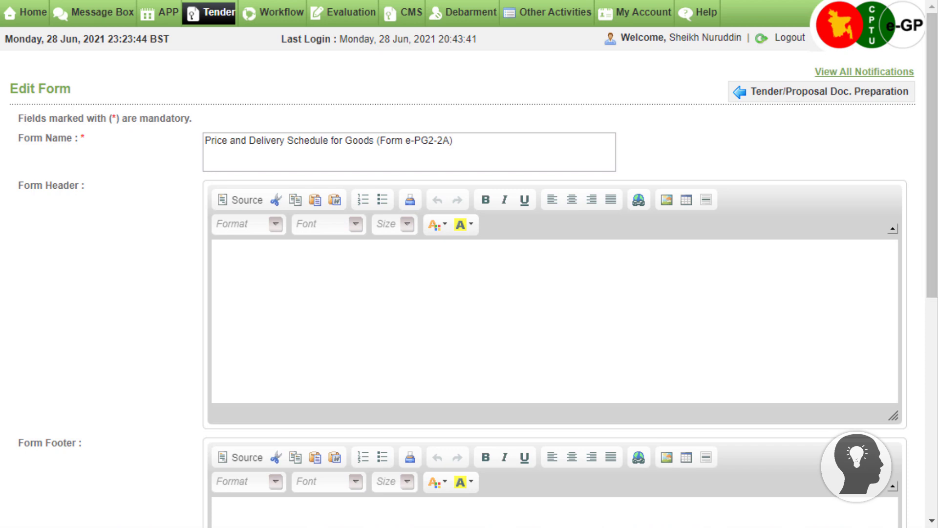
left_click_drag(930, 94, 930, 208)
left_click(220, 392)
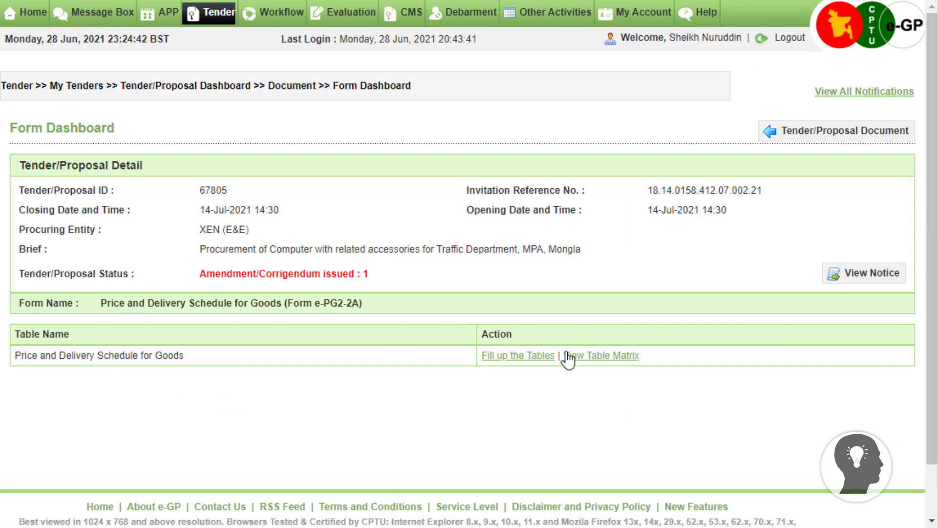
left_click(515, 355)
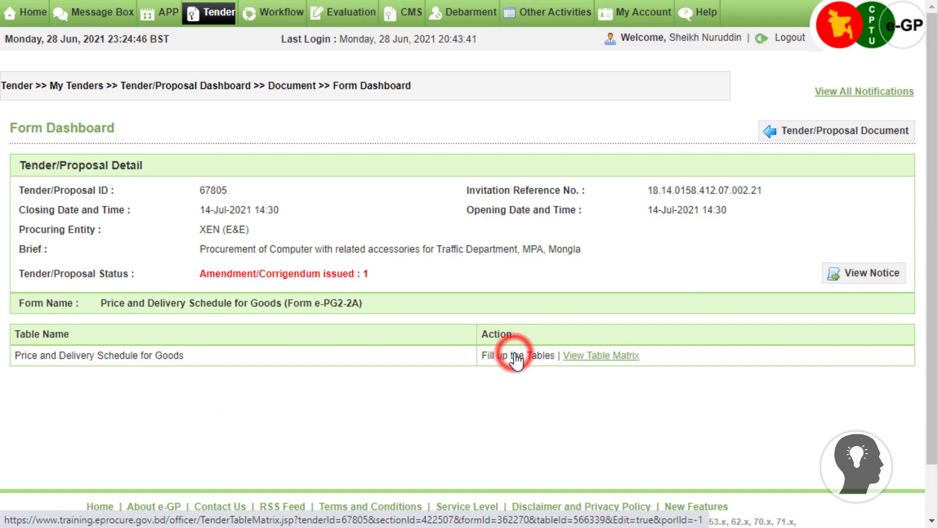
scroll(238, 157, "down", 7)
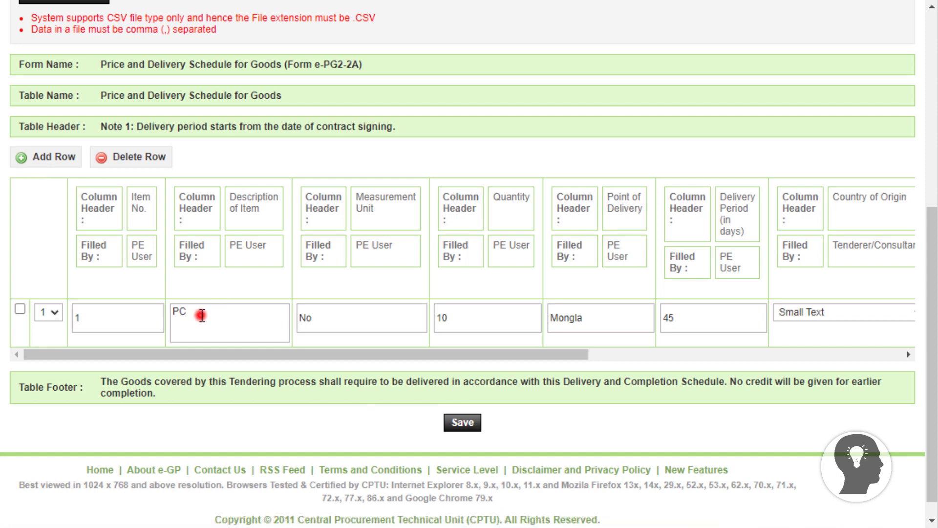
Save the copied Price and Delivery Schedule table with its existing entries, confirm the edit and return to the tender document.
left_click(113, 314)
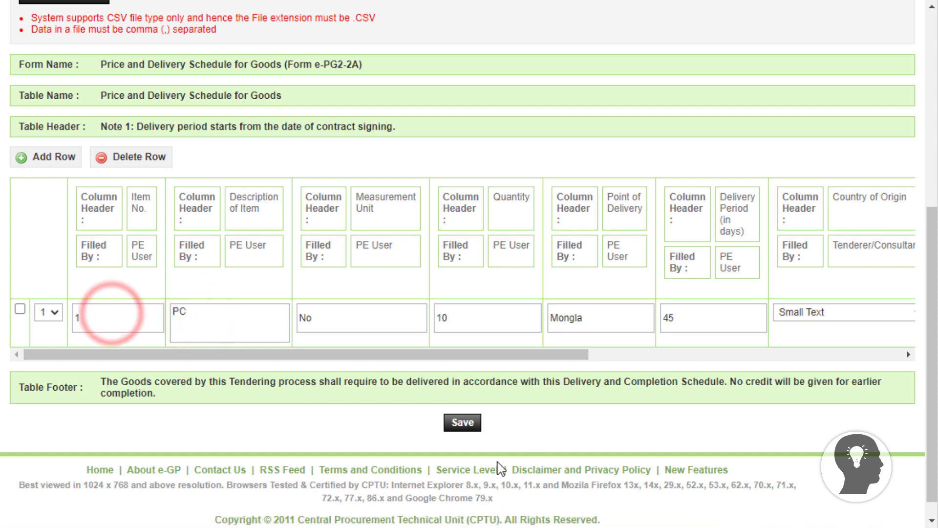
left_click(462, 424)
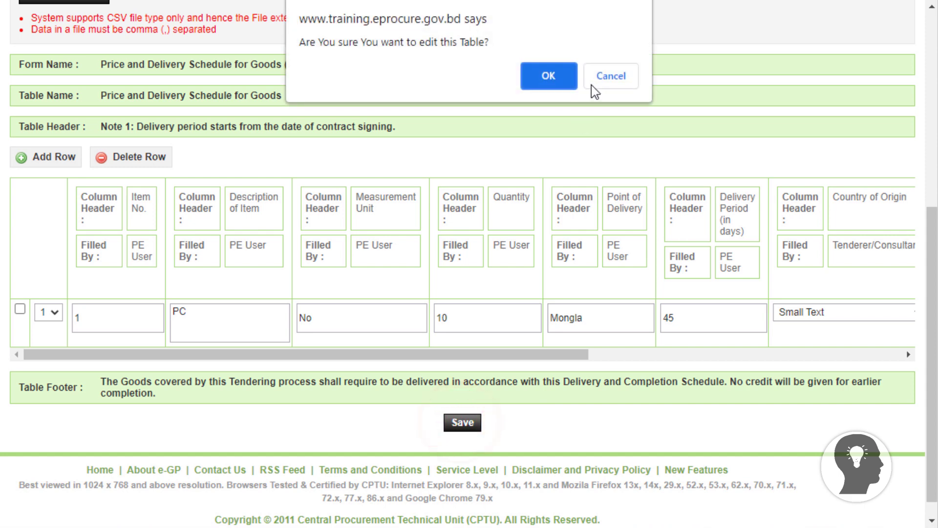
left_click(547, 75)
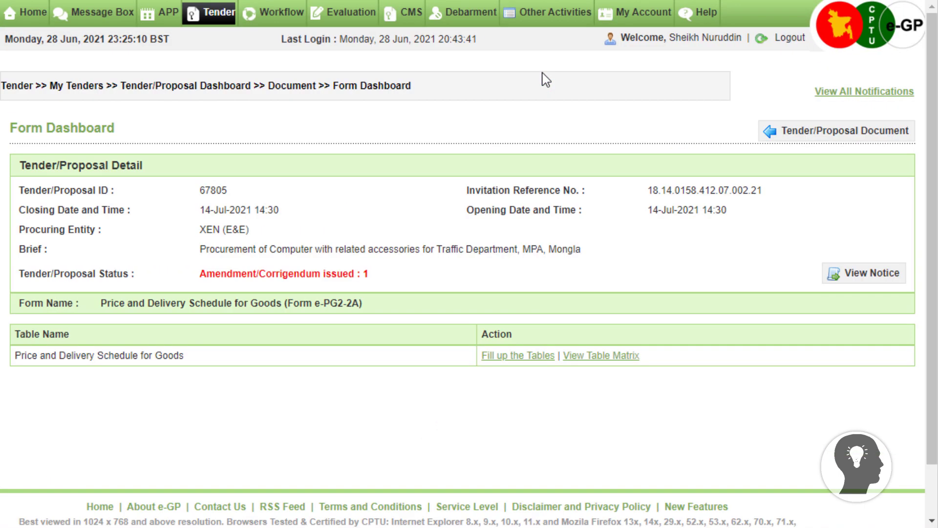
left_click(785, 132)
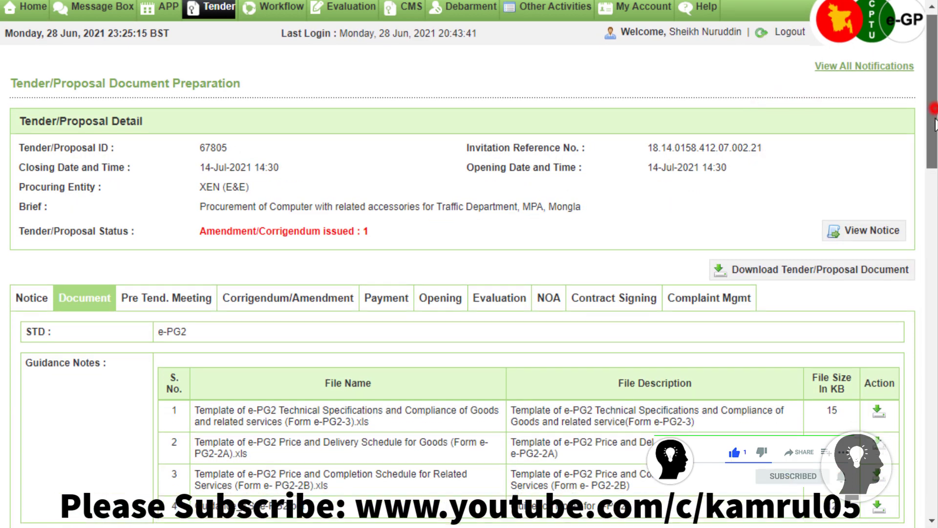
Cancel the original Price and Delivery Schedule for Goods form (e-PG2-2A), keeping the copied form, and check the forms list.
scroll(935, 111, "down", 20)
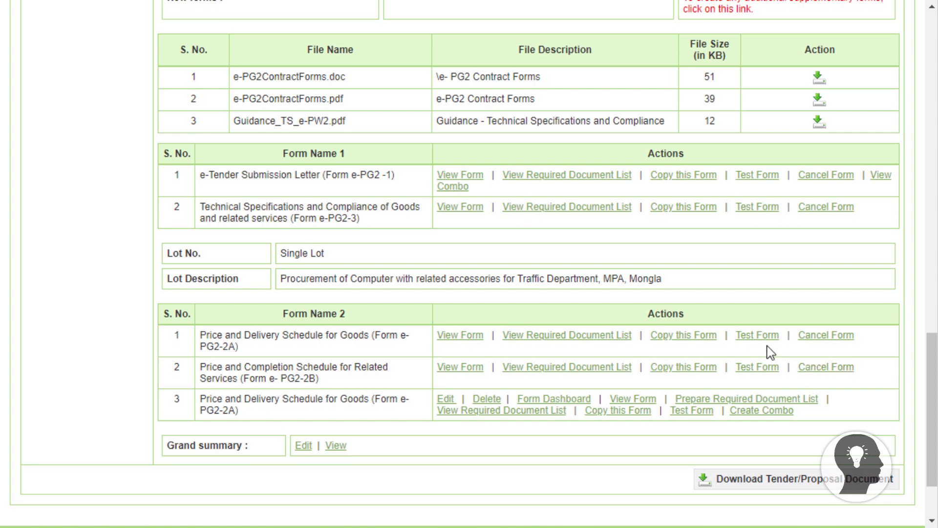
left_click(813, 336)
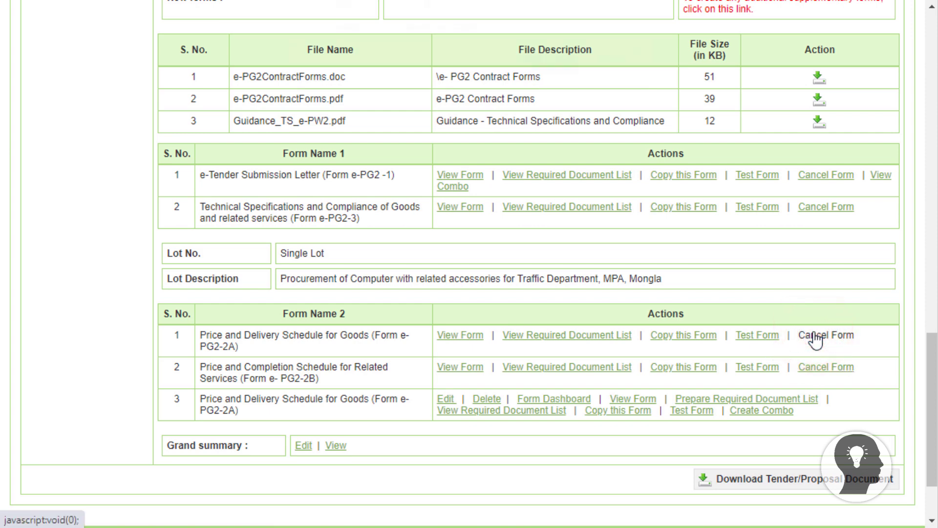
left_click(554, 76)
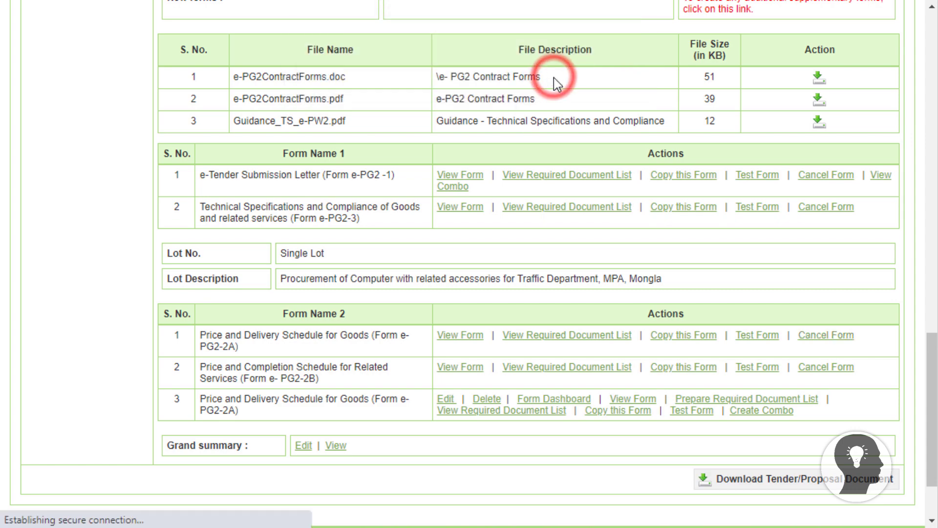
left_click_drag(930, 61, 930, 411)
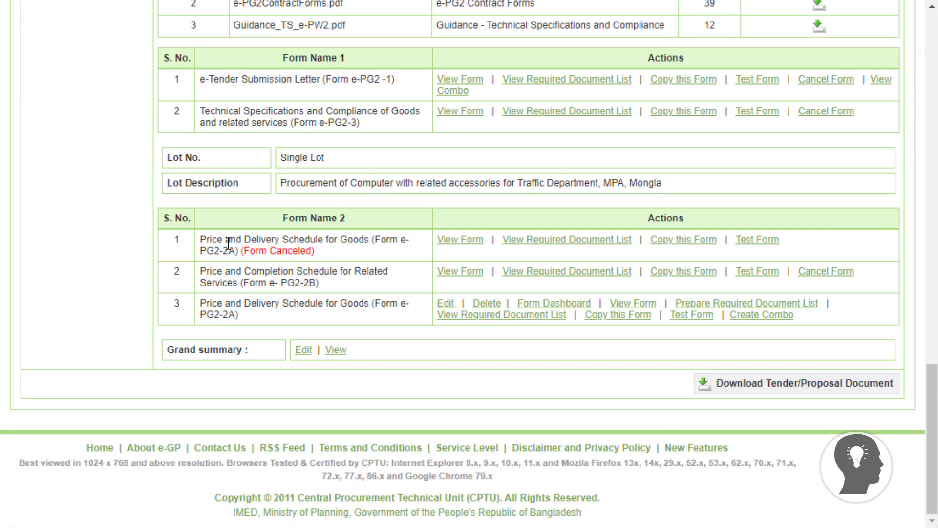
left_click_drag(200, 271, 254, 320)
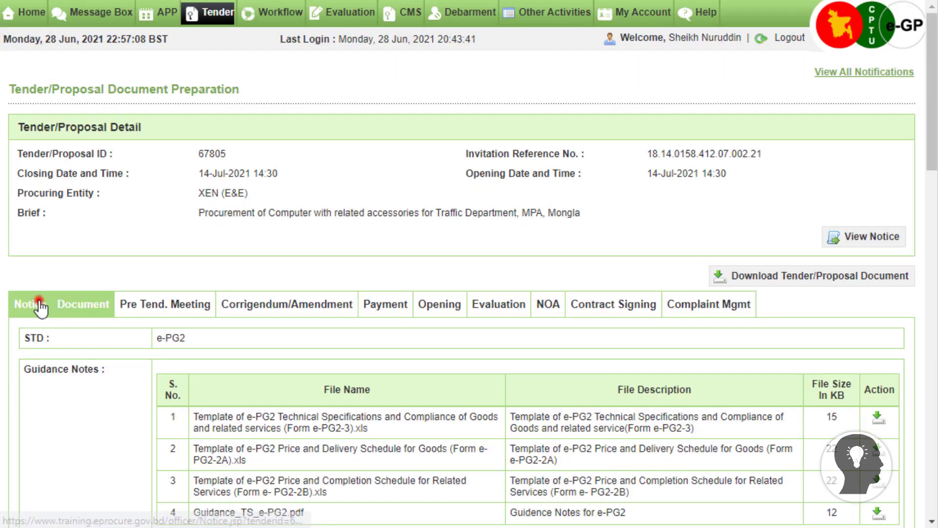
Open the tender's corrigendum/amendment section, look at the reference document upload page and return to the dashboard.
left_click(32, 304)
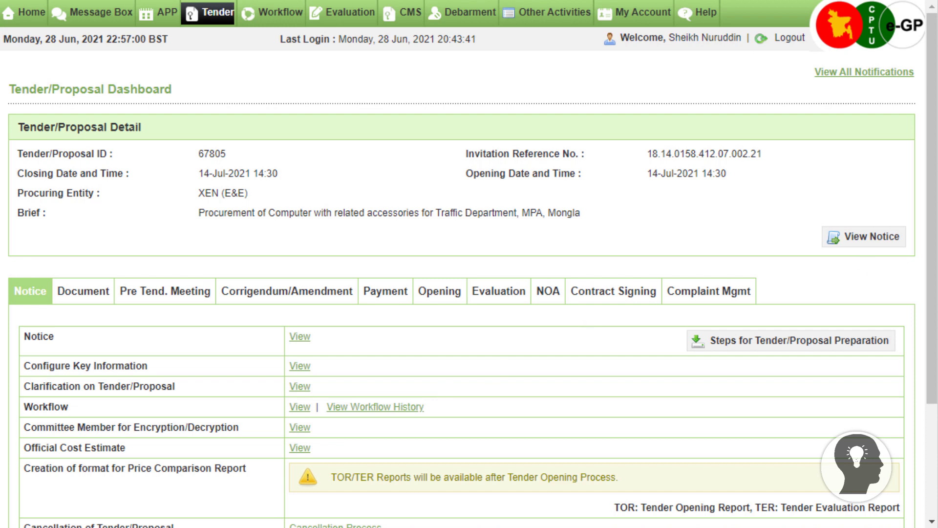
mouse_move(934, 224)
left_mouse_down()
mouse_move(931, 273)
mouse_move(841, 296)
left_mouse_up()
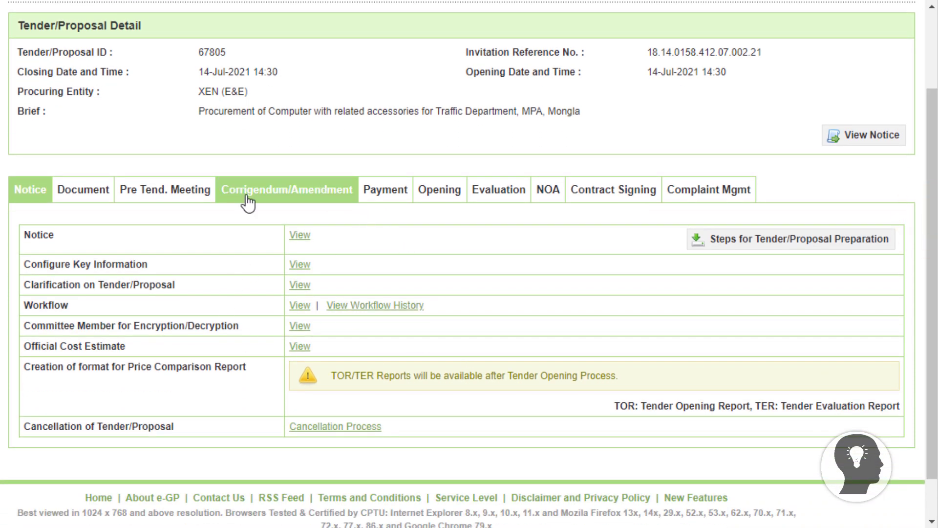
left_click(279, 190)
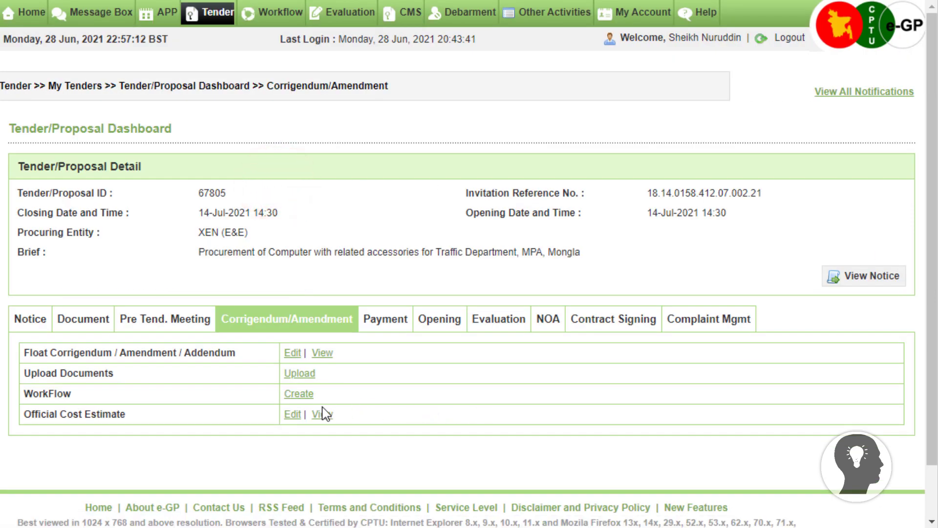
left_click_drag(132, 375, 26, 372)
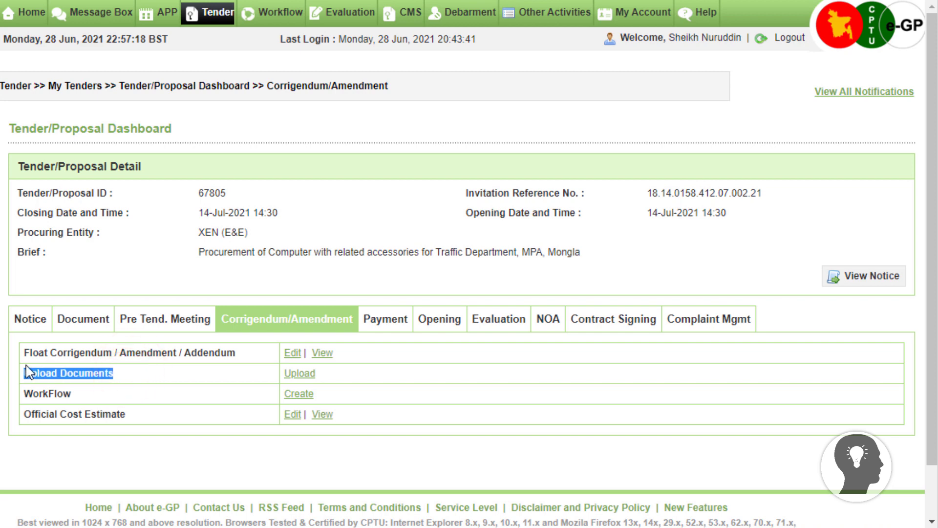
left_click(298, 374)
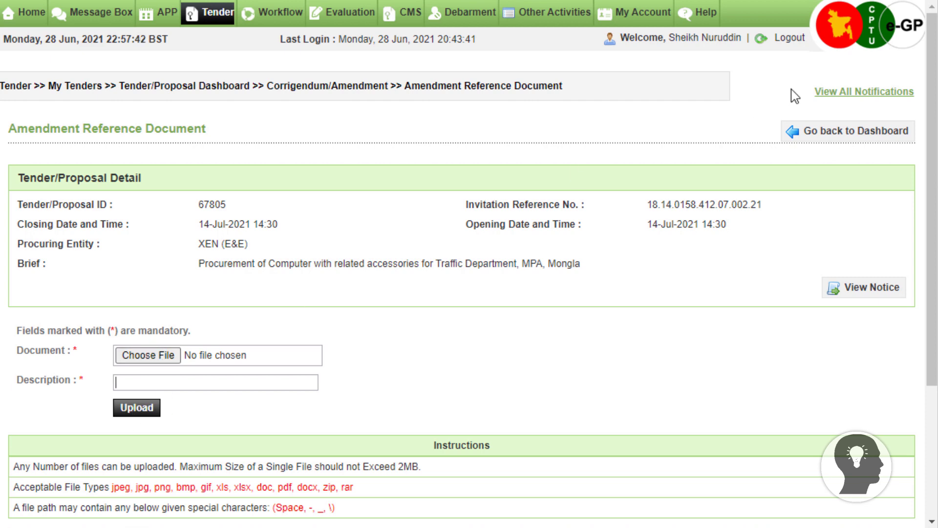
left_click(834, 130)
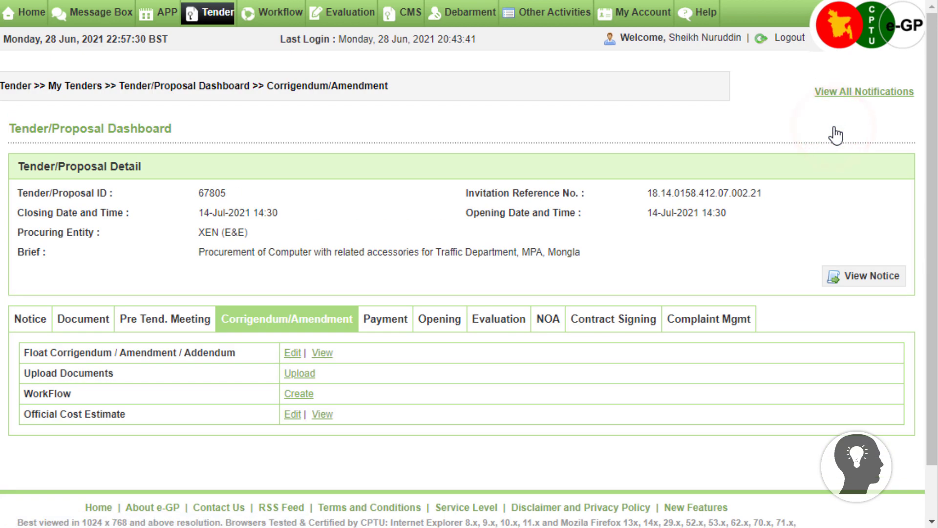
Set the amendment's official cost estimate for the single lot to 650000 and submit it, accepting both confirmations.
scroll(933, 129, "down", 1)
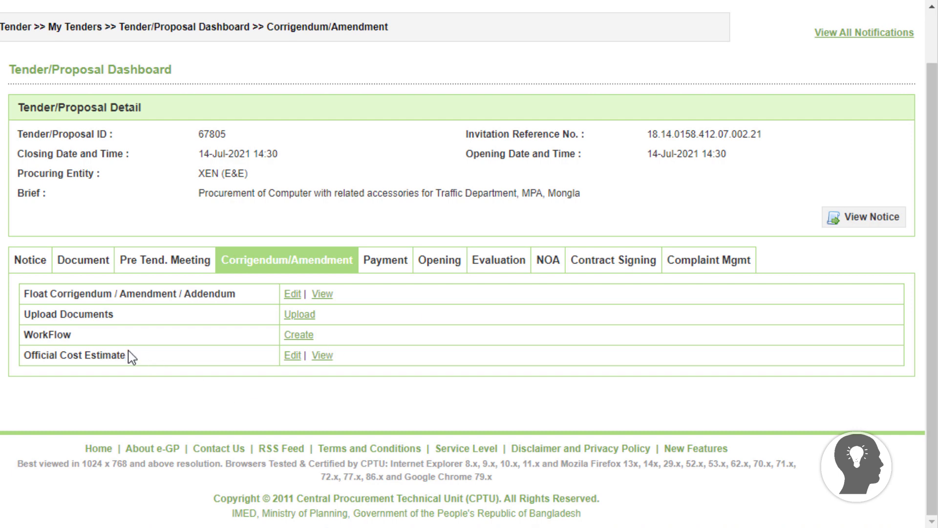
left_click_drag(130, 356, 25, 355)
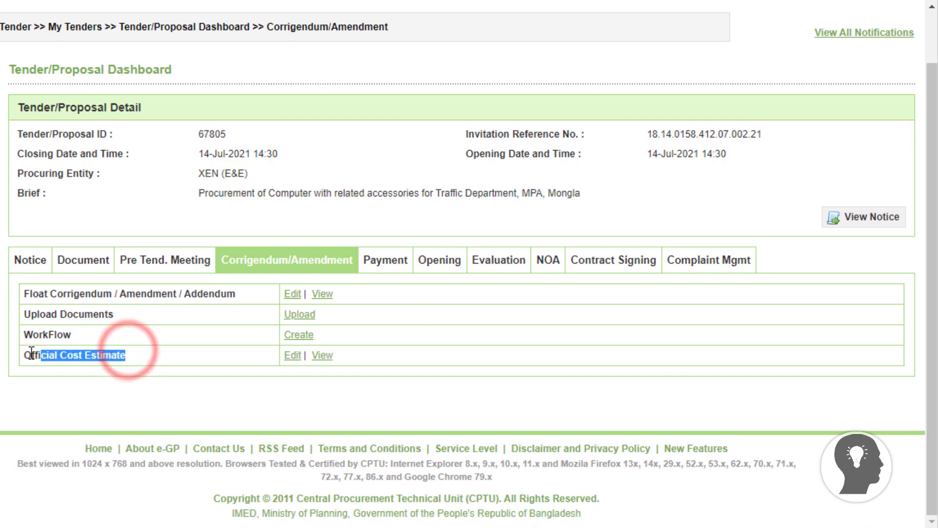
left_click(130, 360)
left_click(293, 359)
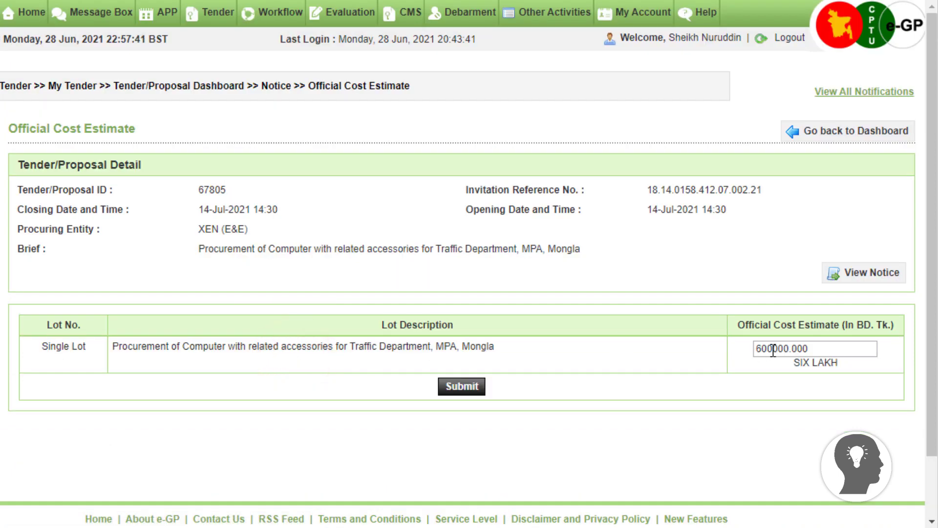
left_click(769, 350)
key("BackSpace")
type("5")
left_click(712, 373)
left_click(457, 386)
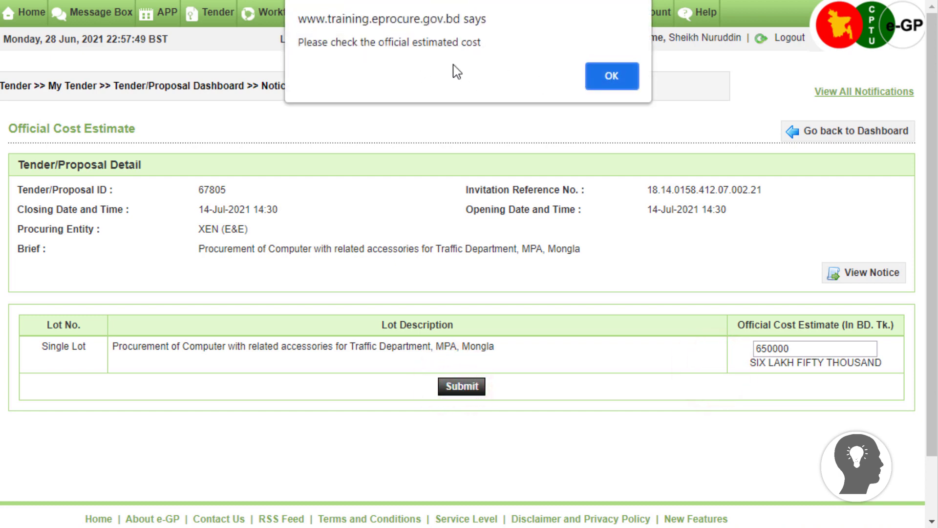
left_click(609, 78)
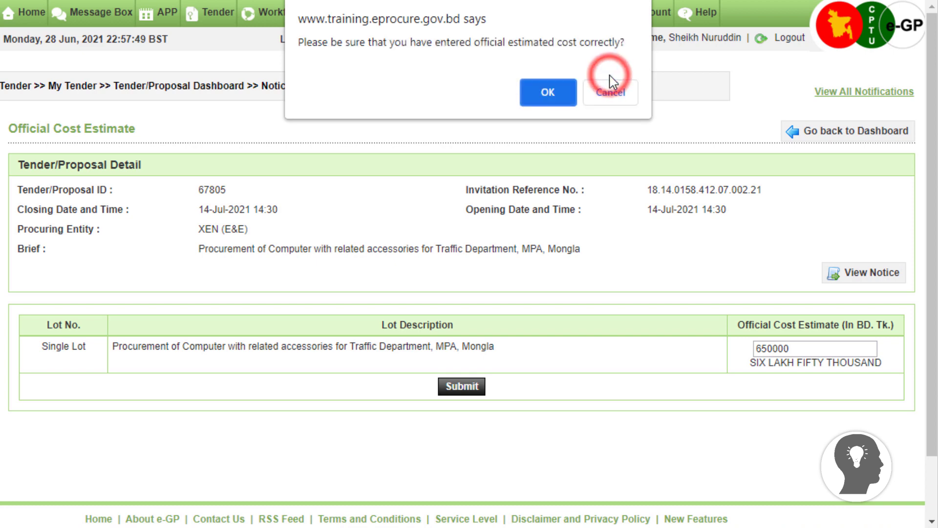
left_click(554, 89)
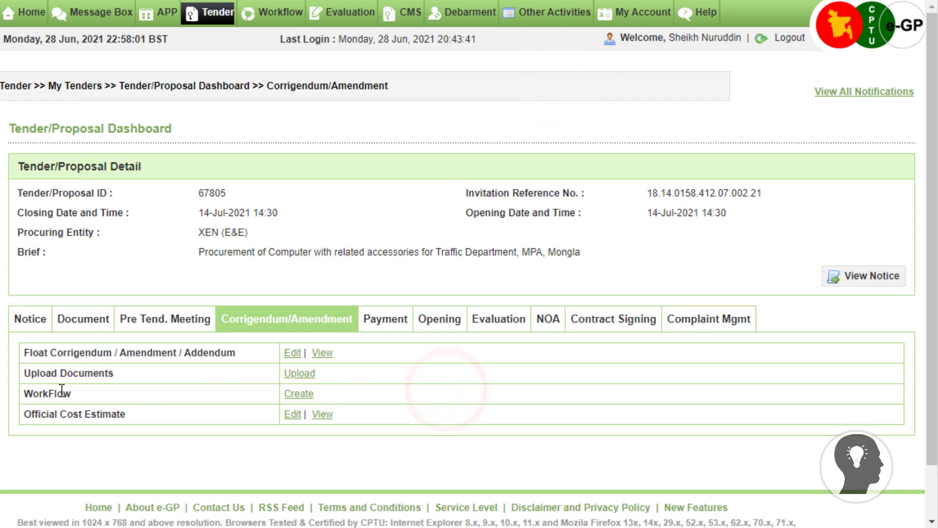
Create the amendment approval workflow with 0 reviewers and submit PE as both initiator and approver.
left_click_drag(74, 394, 25, 395)
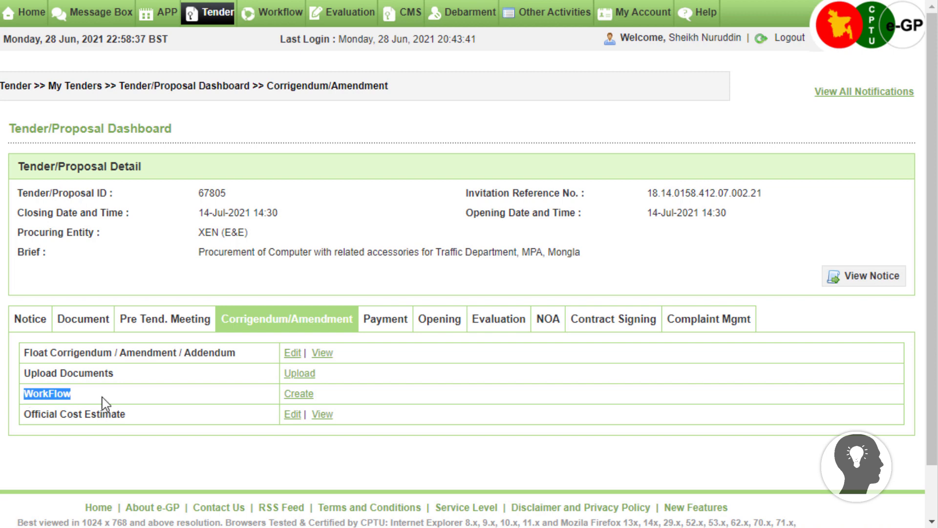
left_click(373, 400)
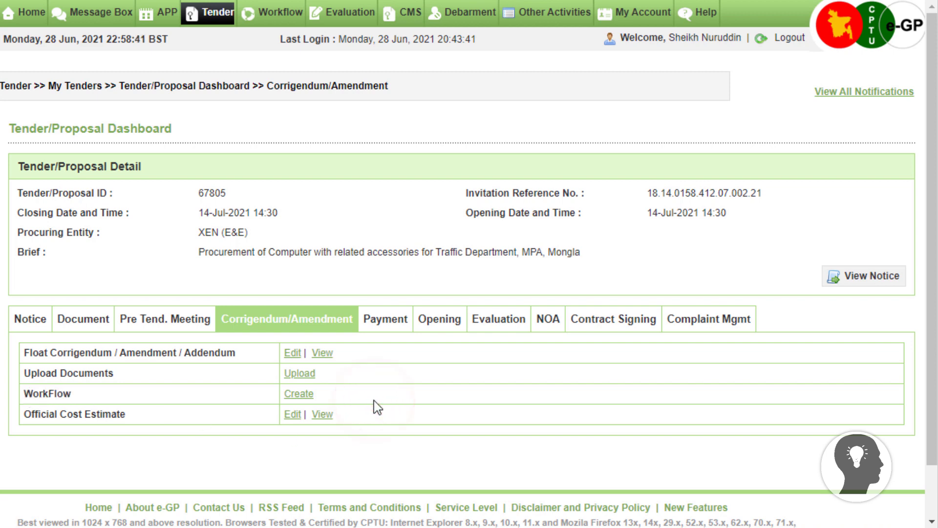
left_click(305, 393)
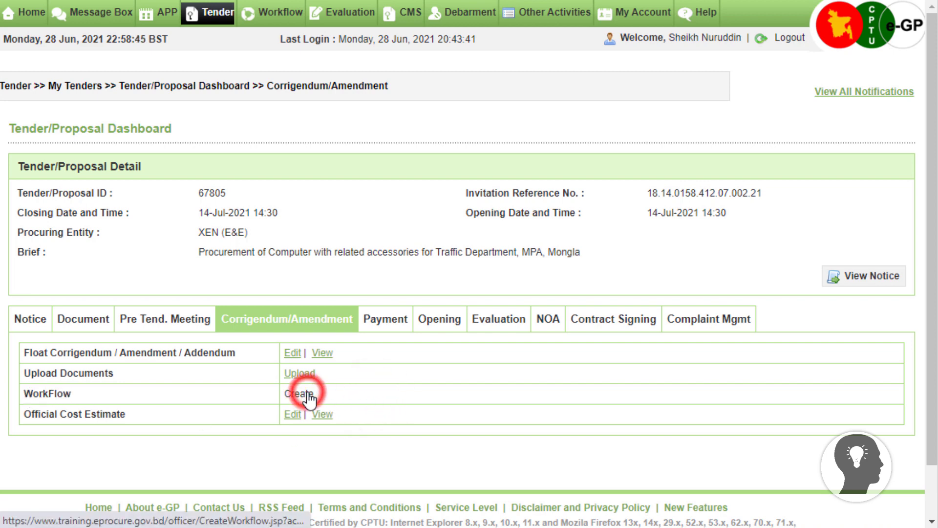
left_click(254, 356)
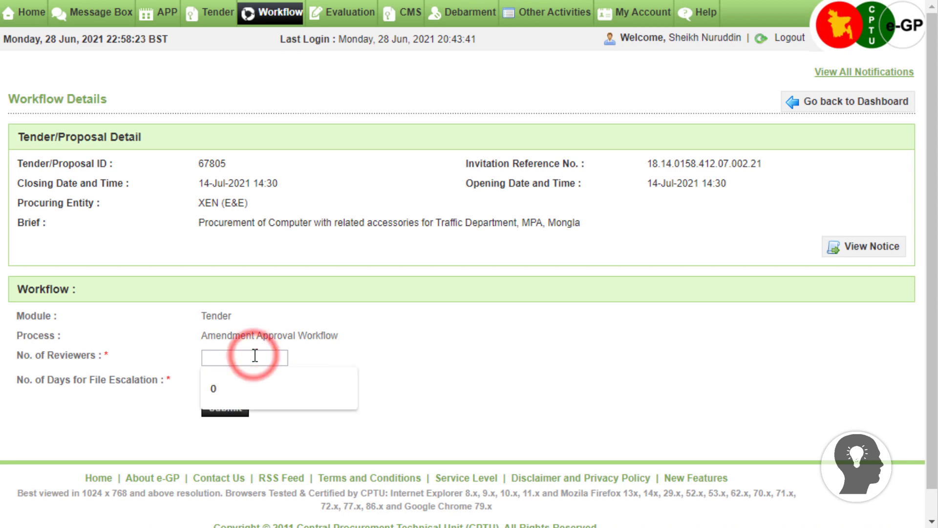
type("0")
left_click(417, 392)
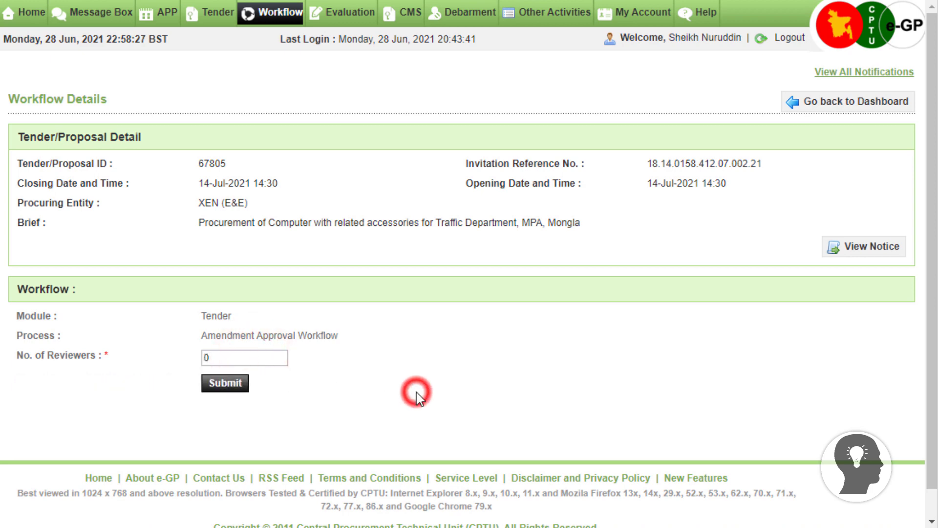
left_click(215, 382)
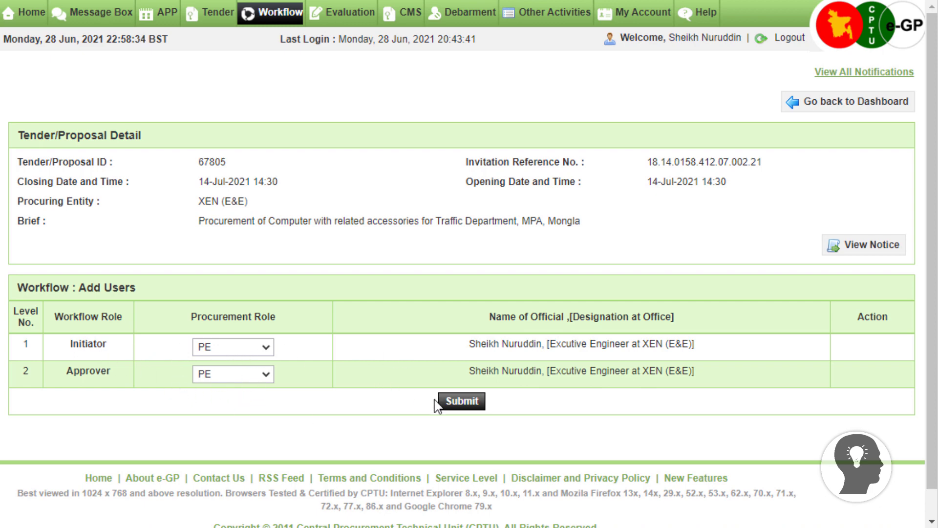
left_click(456, 402)
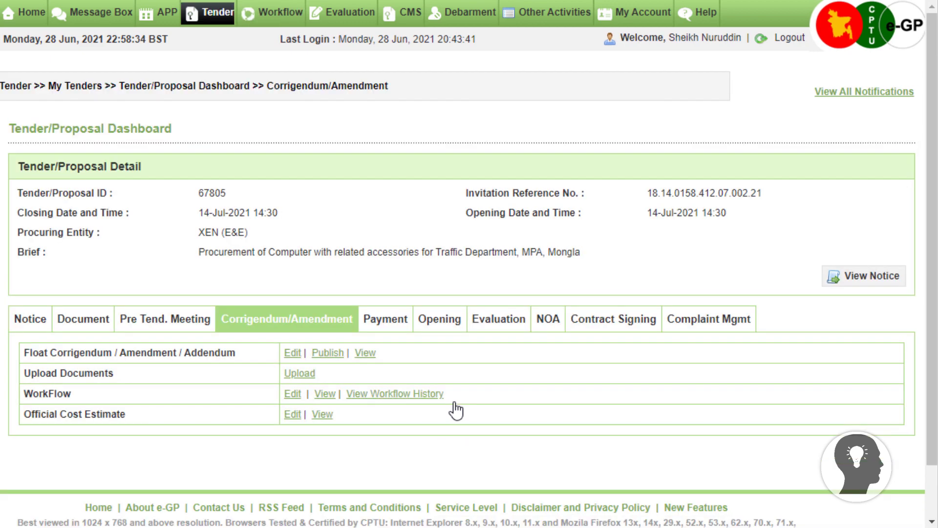
Open the pending corrigendum/amendment of tender 67805 for publishing.
left_click(190, 397)
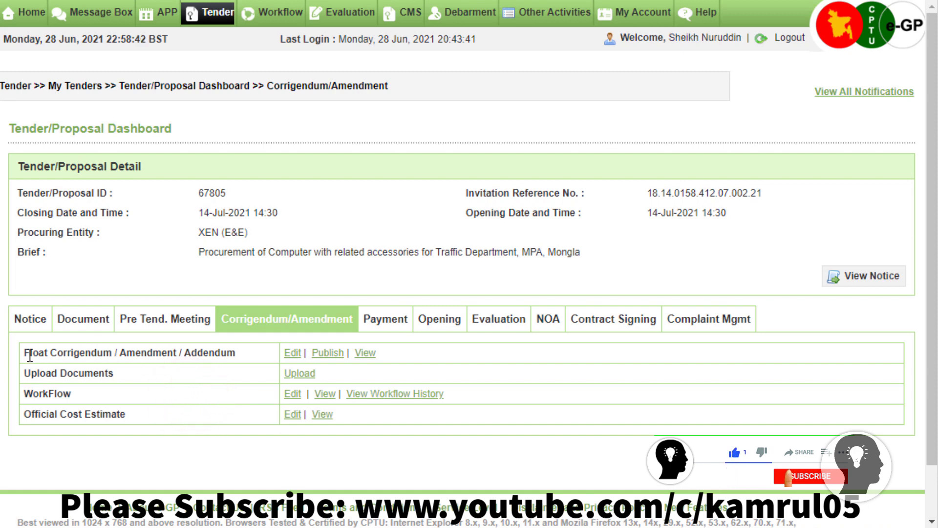
left_click_drag(30, 355, 214, 354)
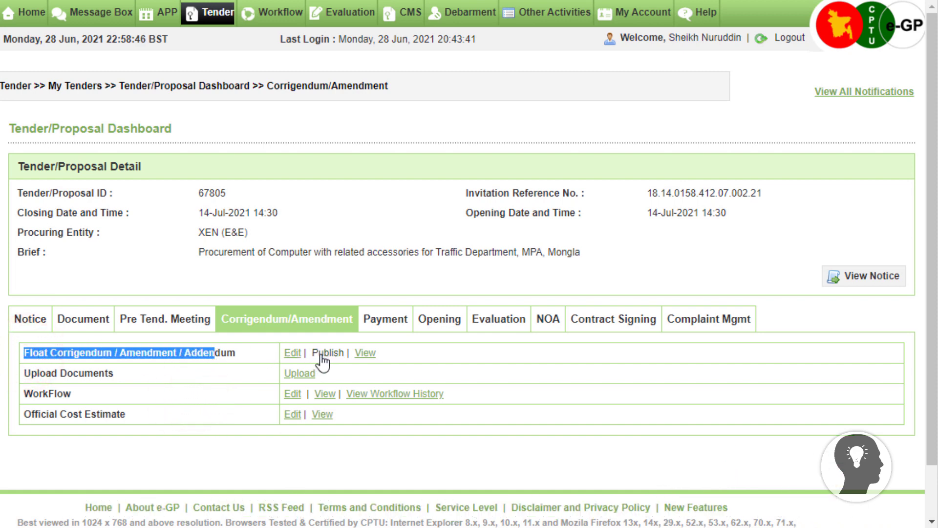
left_click(453, 350)
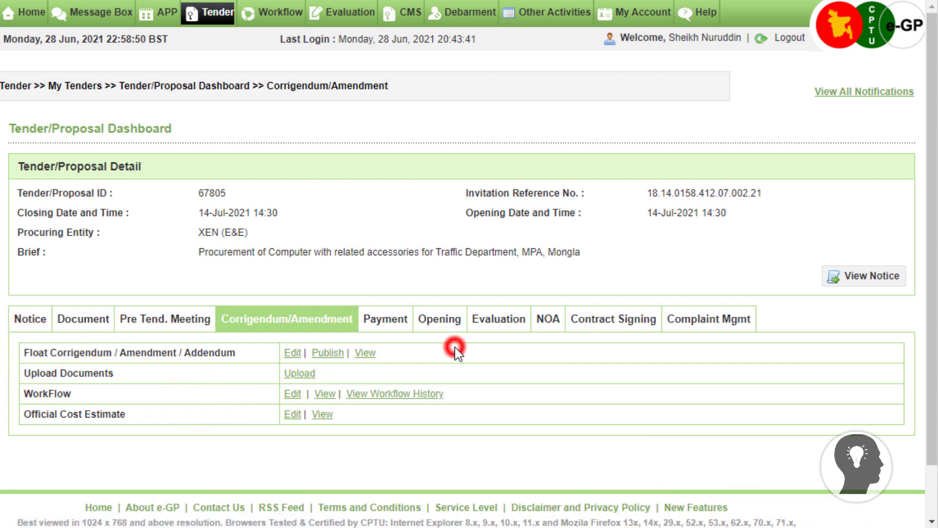
left_click(335, 354)
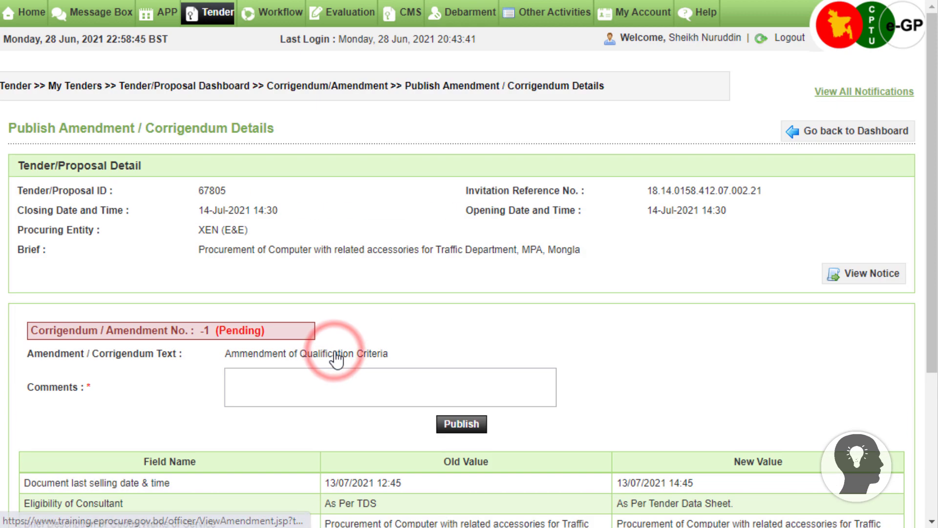
Compare the old and new values of the amended fields: last selling date, eligibility, qualification criteria and official estimated cost.
scroll(931, 188, "down", 4)
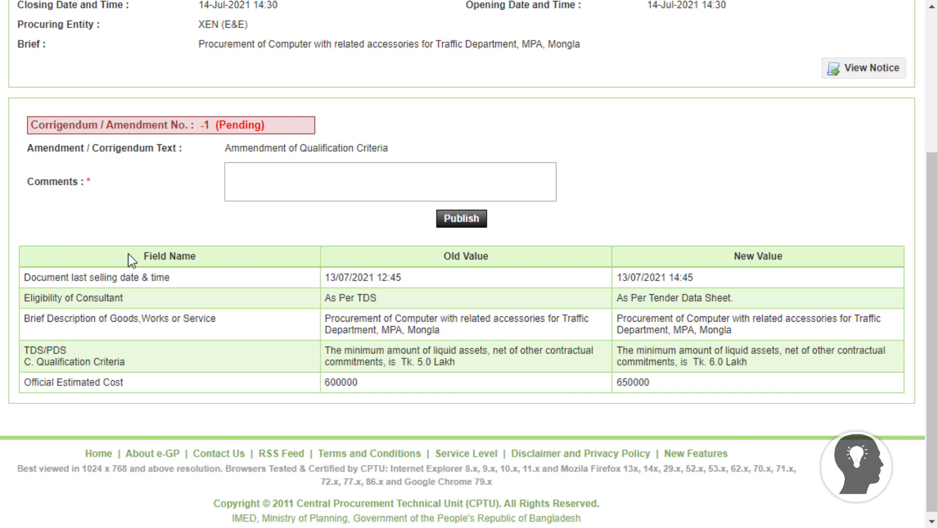
left_click_drag(326, 281, 408, 280)
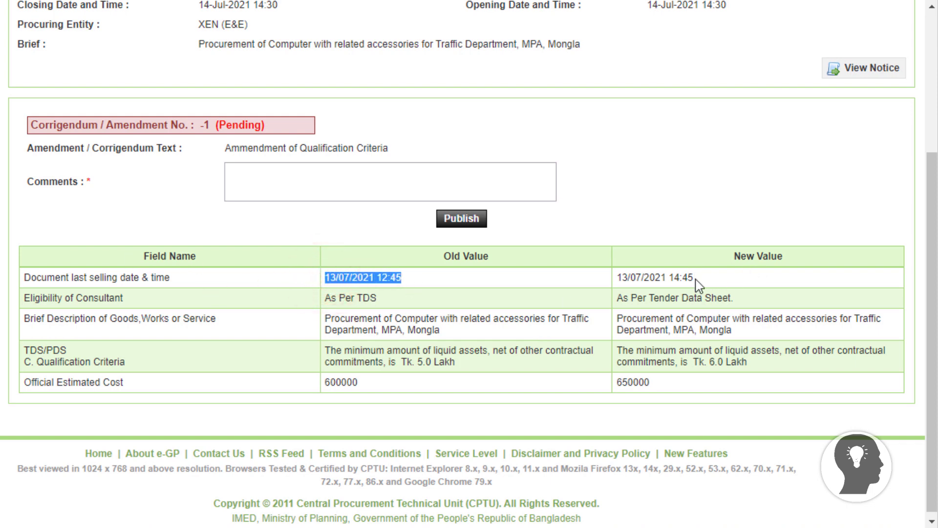
left_click_drag(697, 277, 615, 269)
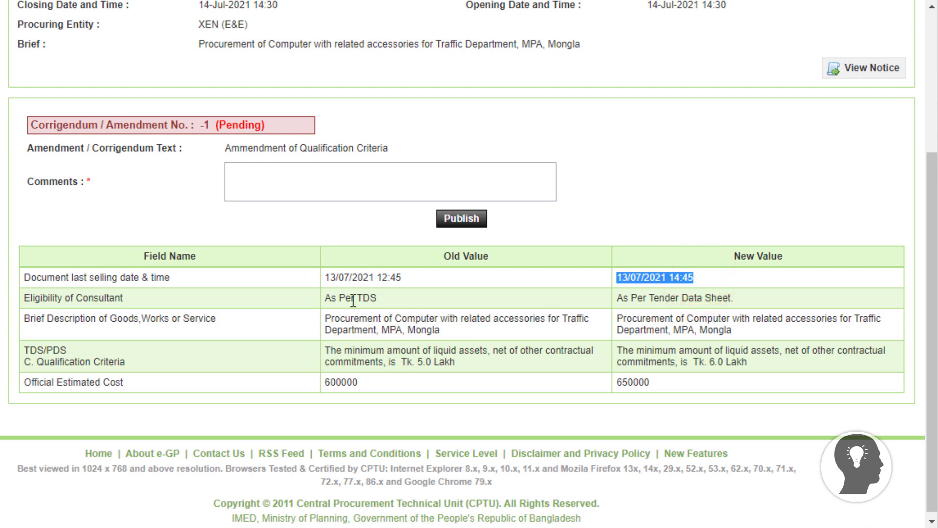
left_click_drag(355, 297, 383, 301)
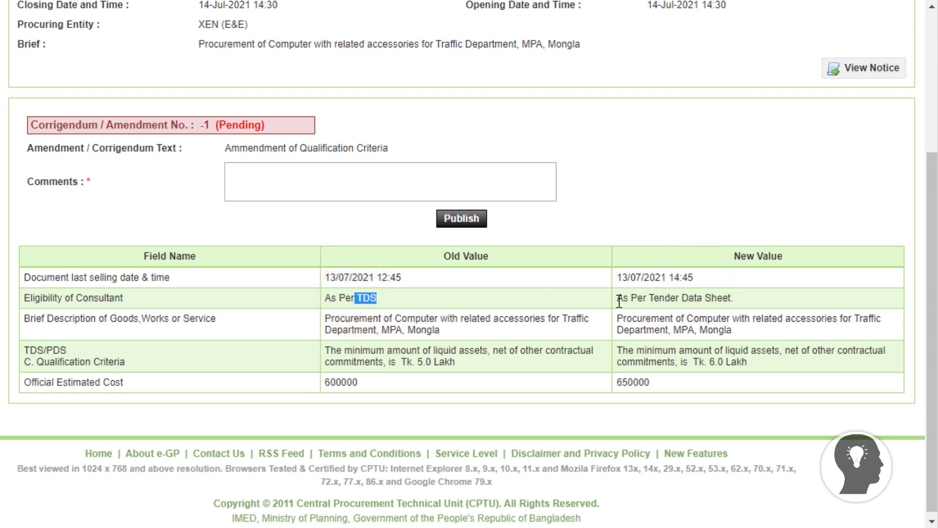
left_click_drag(618, 298, 681, 298)
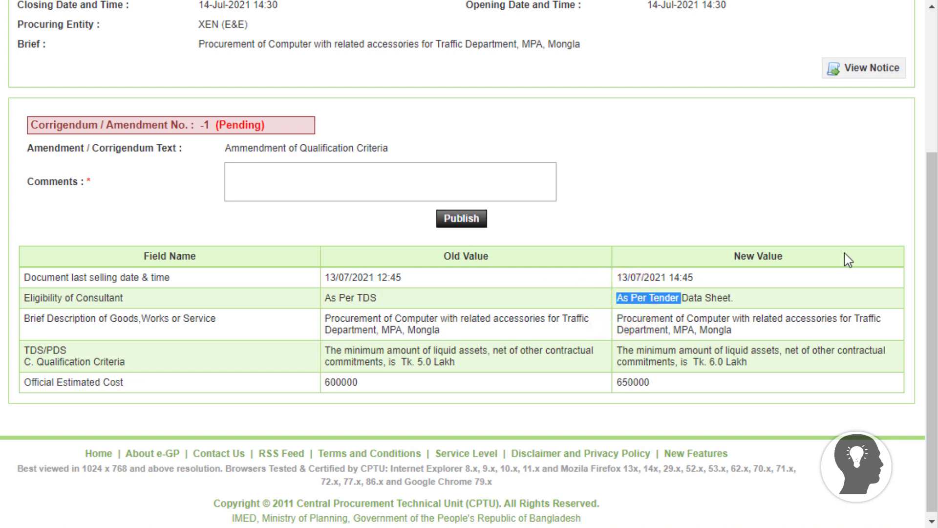
left_click_drag(796, 256, 728, 256)
left_click(741, 267)
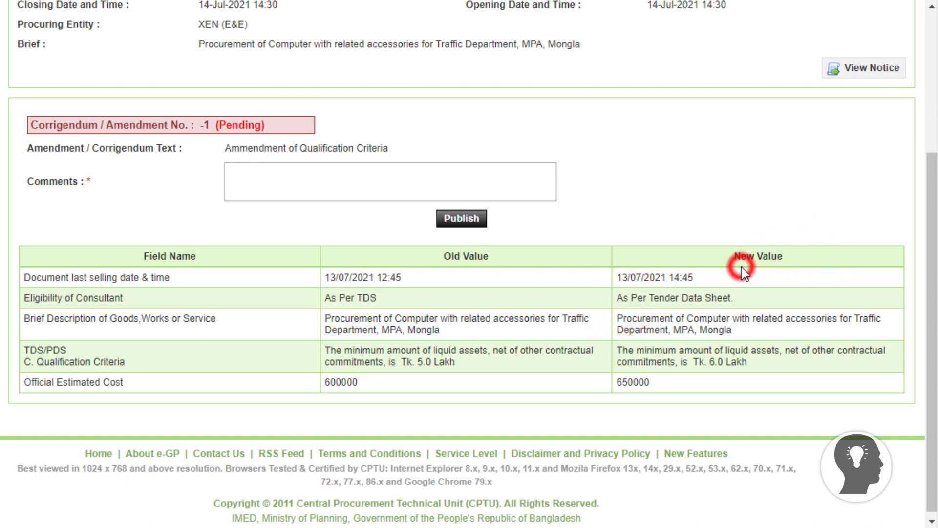
left_click_drag(327, 352, 457, 364)
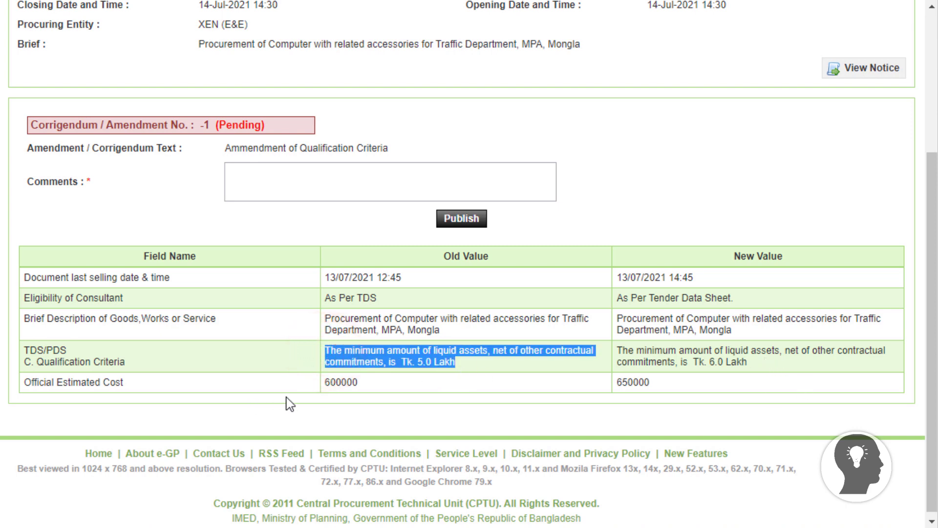
left_click(375, 384)
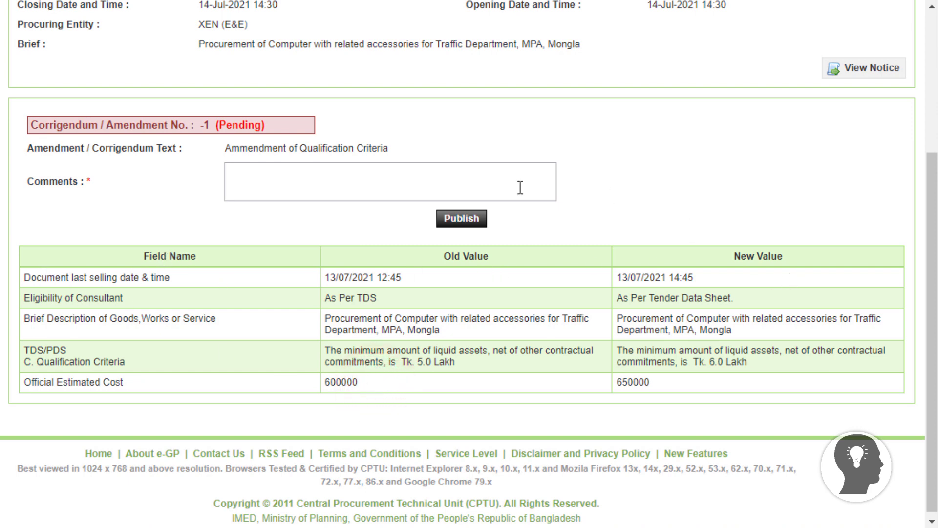
Publish the amendment with the comment "ok" and wait while the tender document files are generated.
left_click(412, 176)
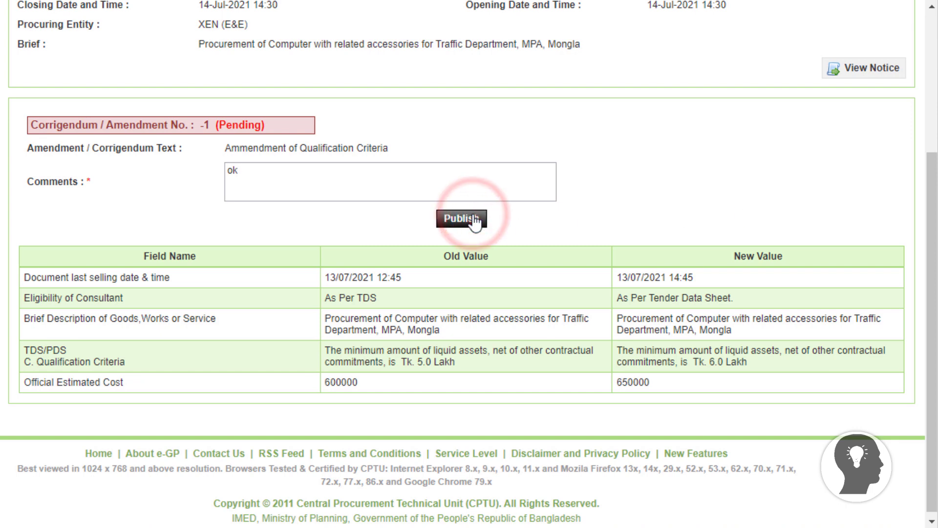
left_click(459, 218)
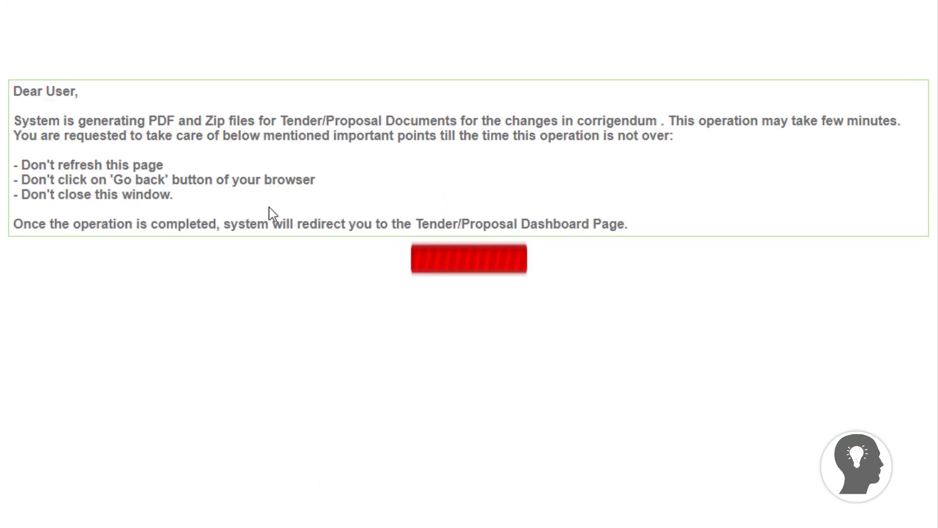
left_click_drag(46, 164, 105, 164)
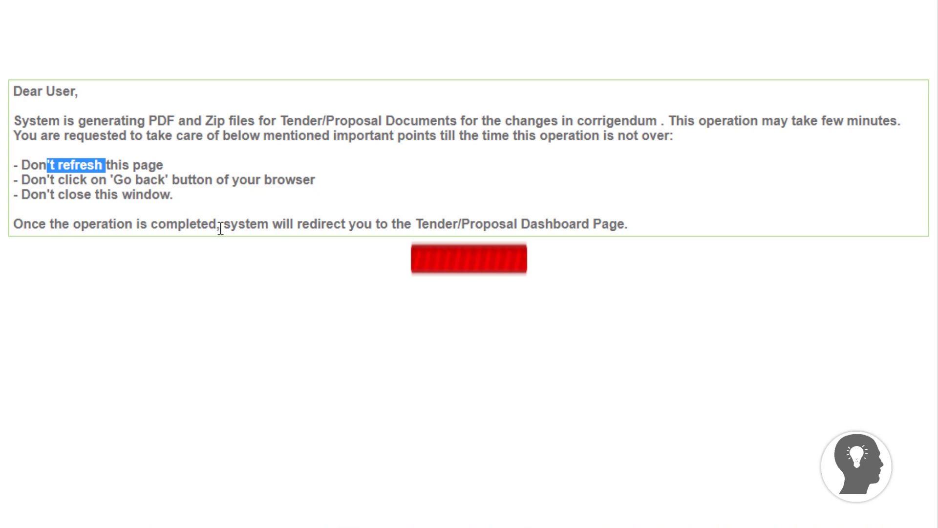
left_click_drag(317, 223, 636, 236)
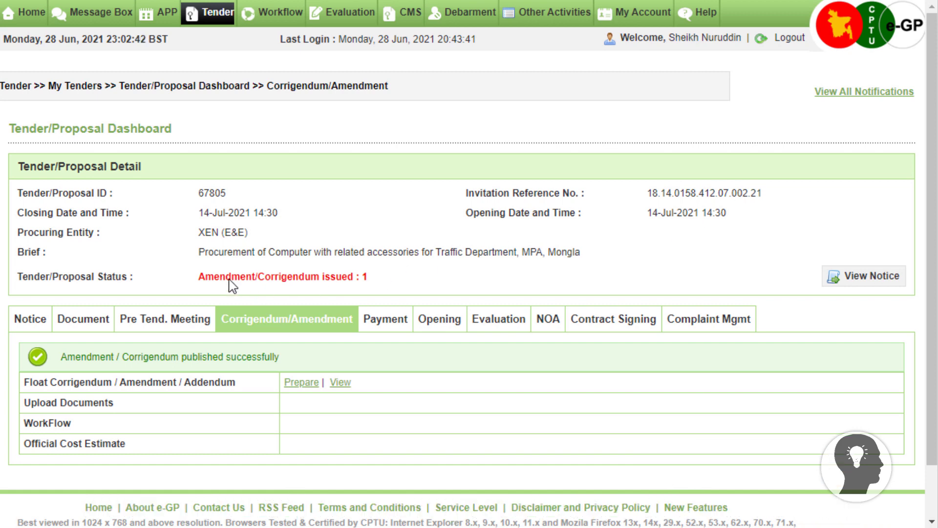
Check the tender's amendment status, view its notice to verify the document last selling date and tenderer eligibility, and close the notice.
left_click_drag(199, 277, 374, 275)
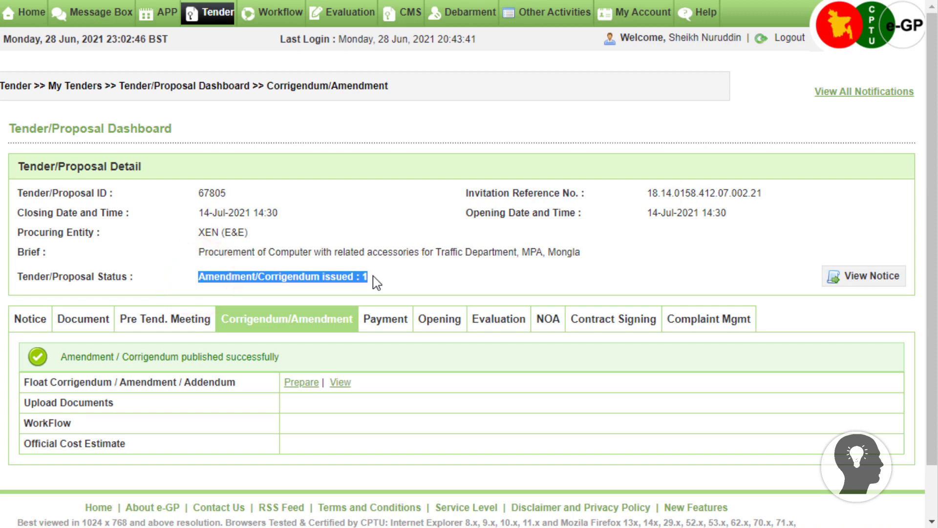
left_click(373, 276)
left_click(30, 318)
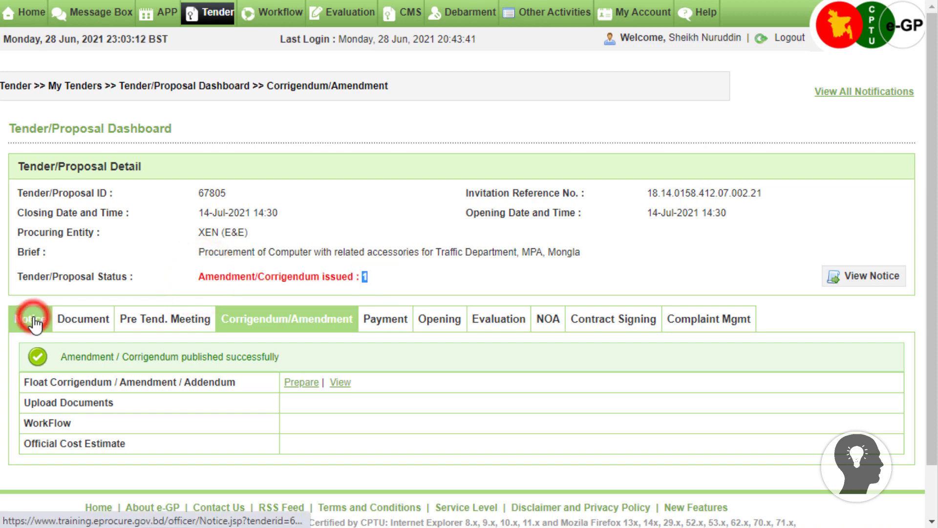
left_click(300, 336)
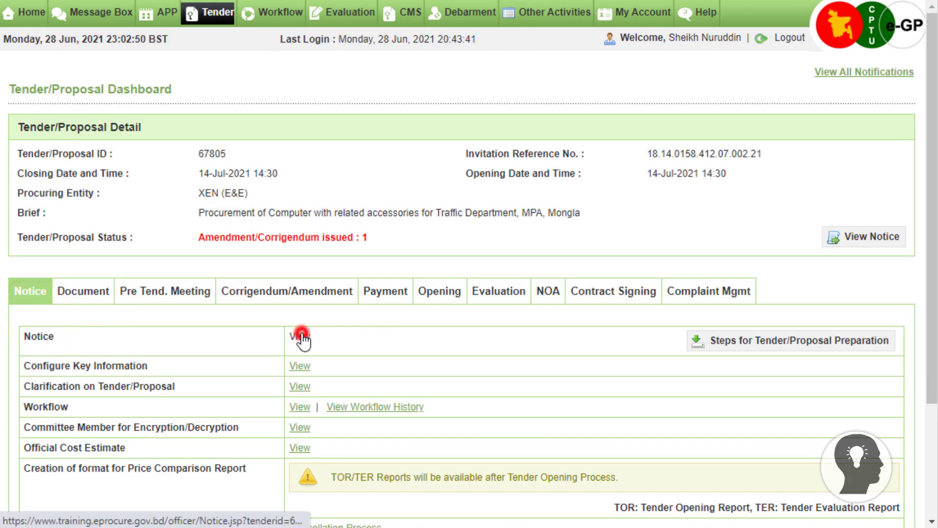
left_click_drag(786, 330, 709, 329)
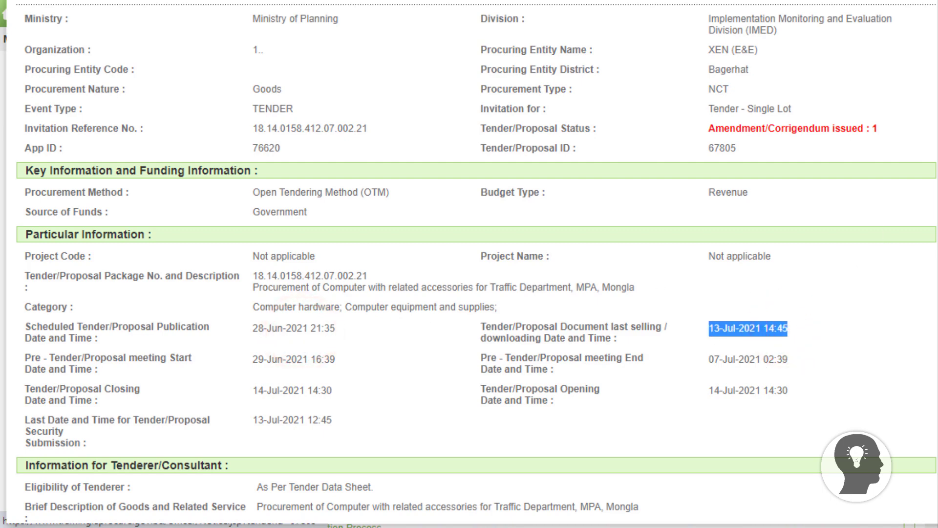
scroll(469, 263, "down", 10)
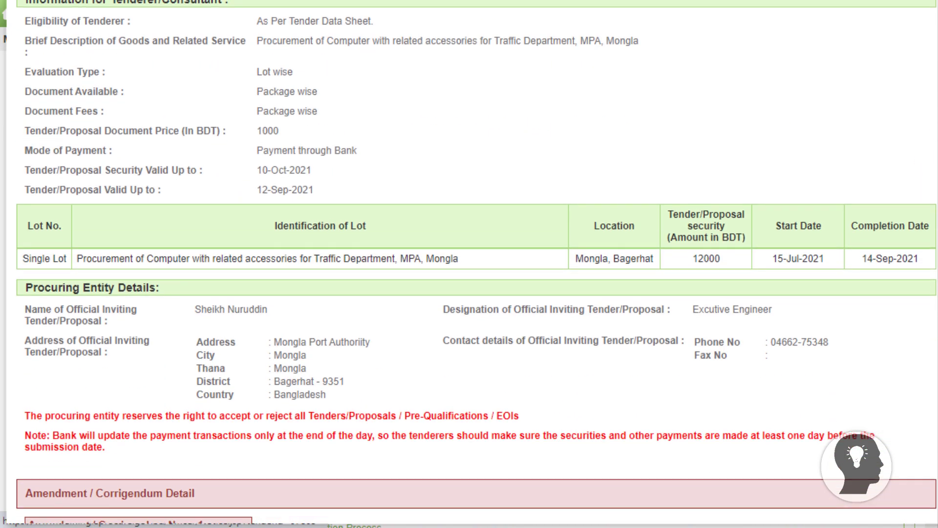
scroll(469, 264, "down", 2)
scroll(469, 264, "up", 5)
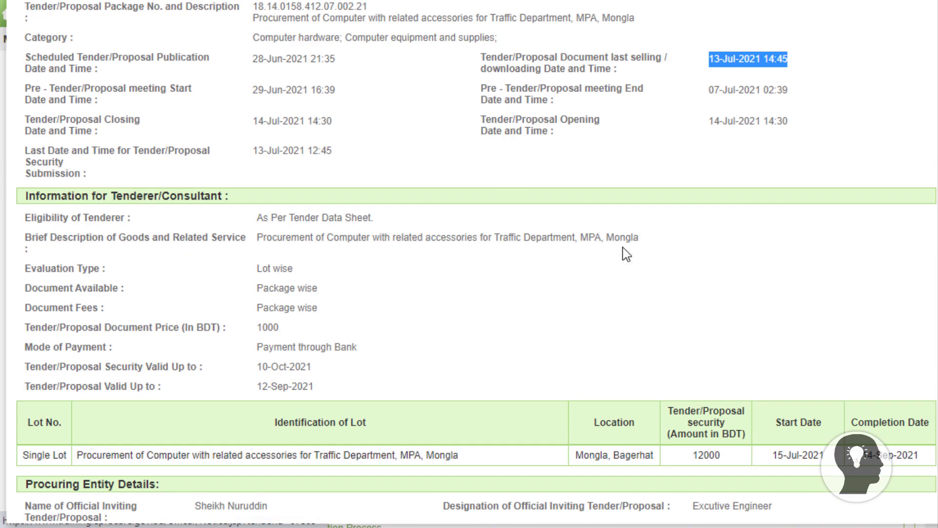
left_click_drag(372, 218, 262, 221)
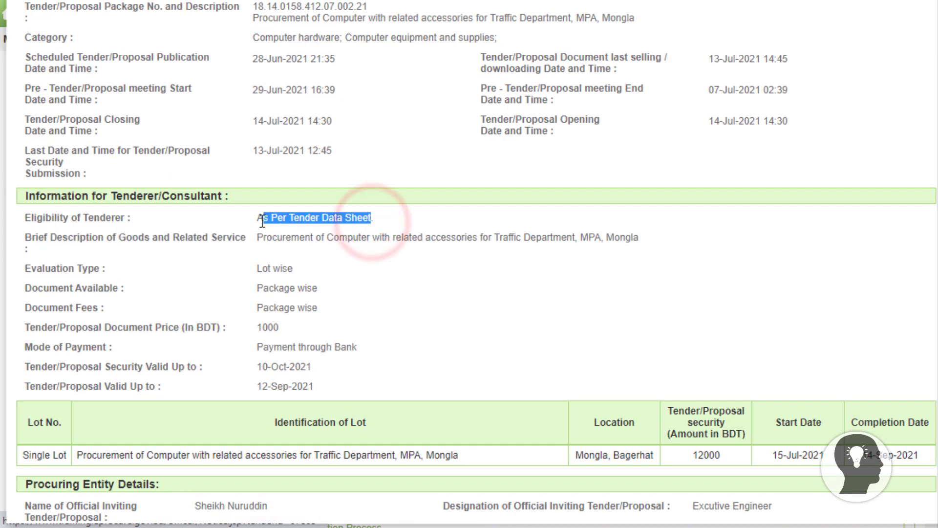
key("ctrl+w")
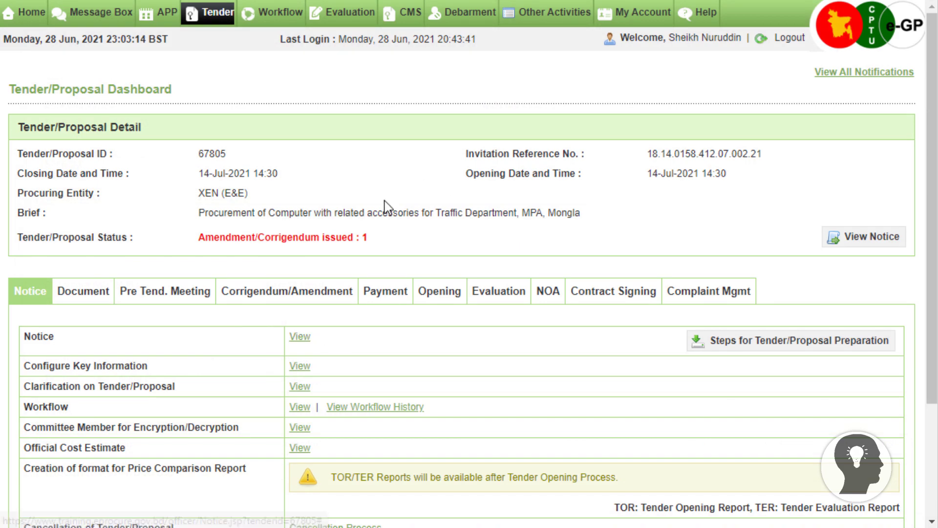
View the Tender Data Sheet (TDS) in the tender documents and check the minimum liquid assets amount under Qualification Criteria.
left_click(92, 291)
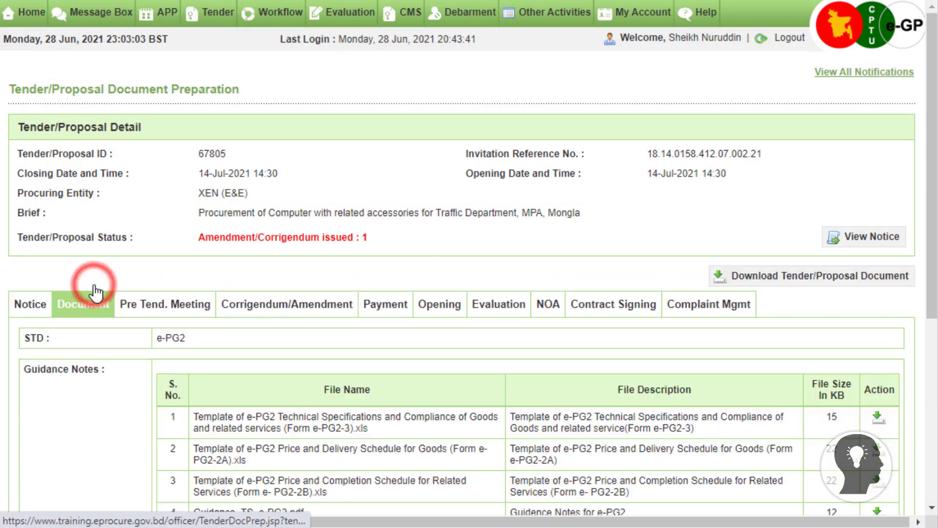
left_click_drag(932, 156, 932, 210)
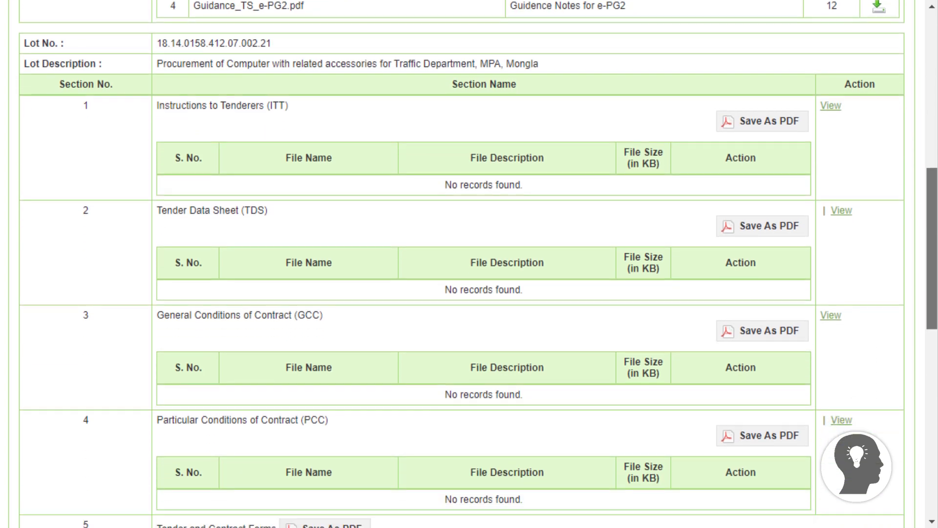
left_click(843, 210)
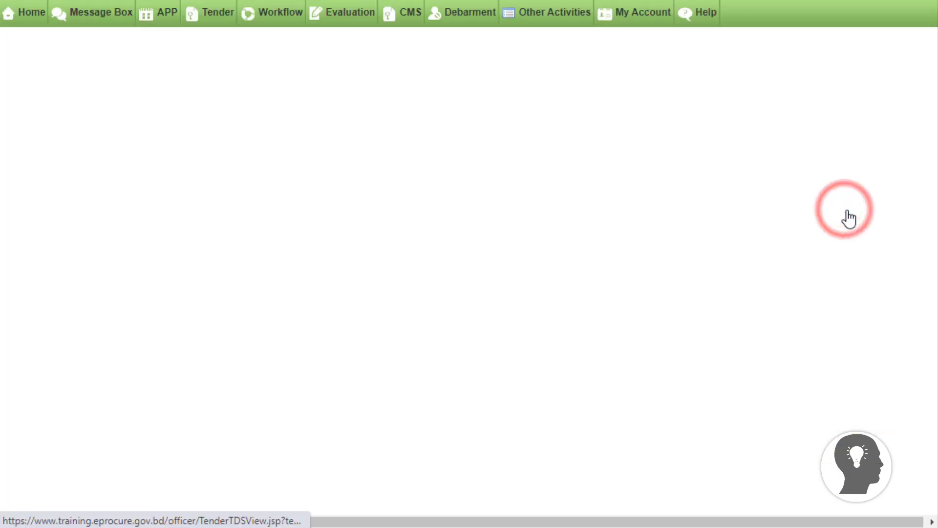
left_click(932, 203)
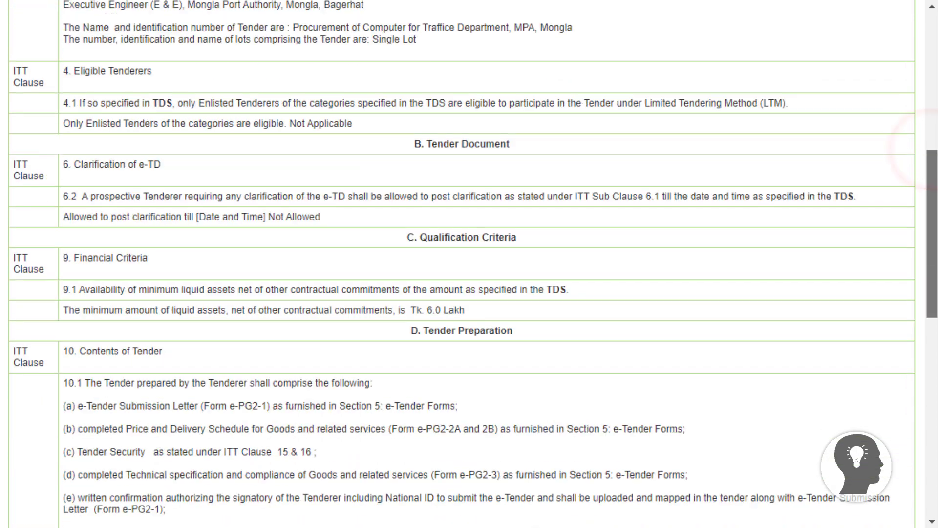
left_click_drag(932, 203, 932, 230)
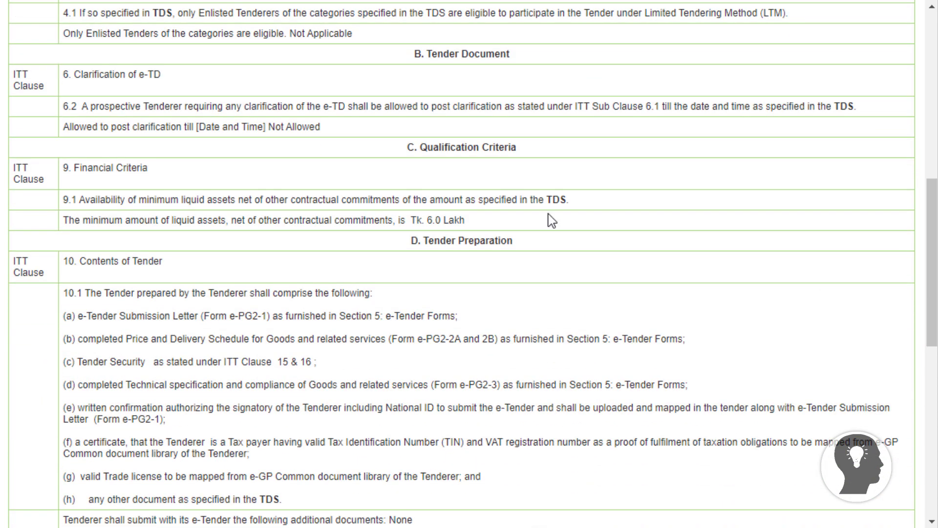
left_click_drag(466, 221, 424, 221)
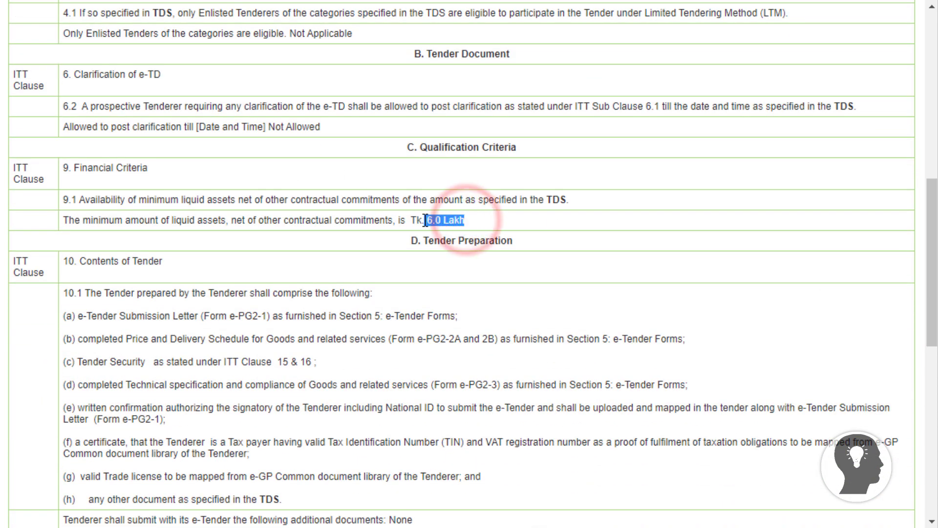